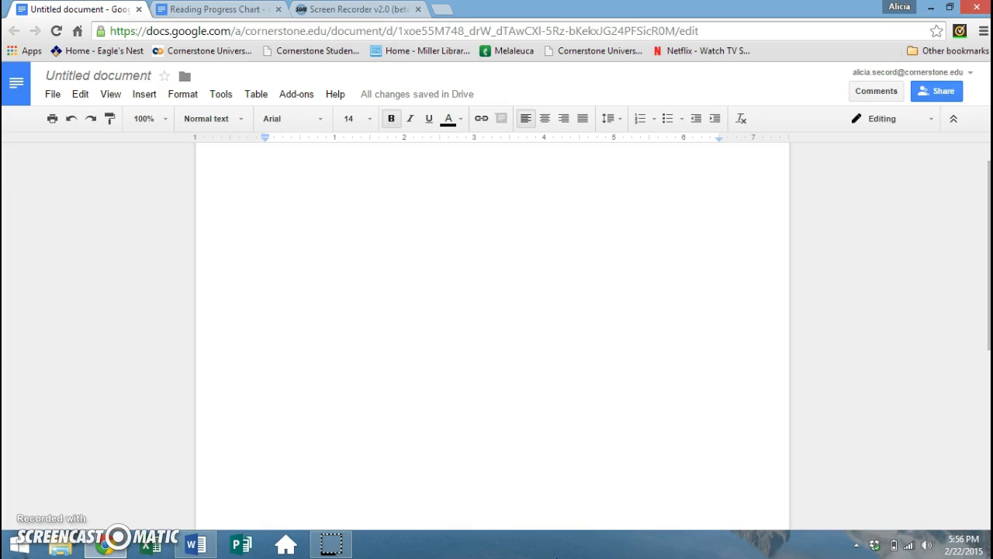
# - Switch to the rdg groups document in Word and scroll through its Reading Groups list
pyautogui.click(560, 551)
pyautogui.click(199, 547)
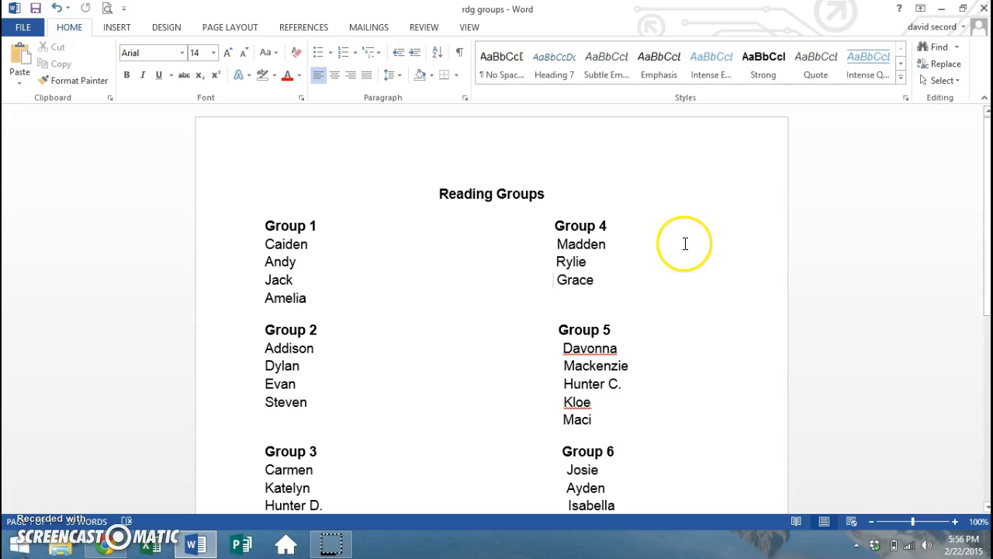
pyautogui.moveTo(610, 226); pyautogui.dragTo(557, 229)
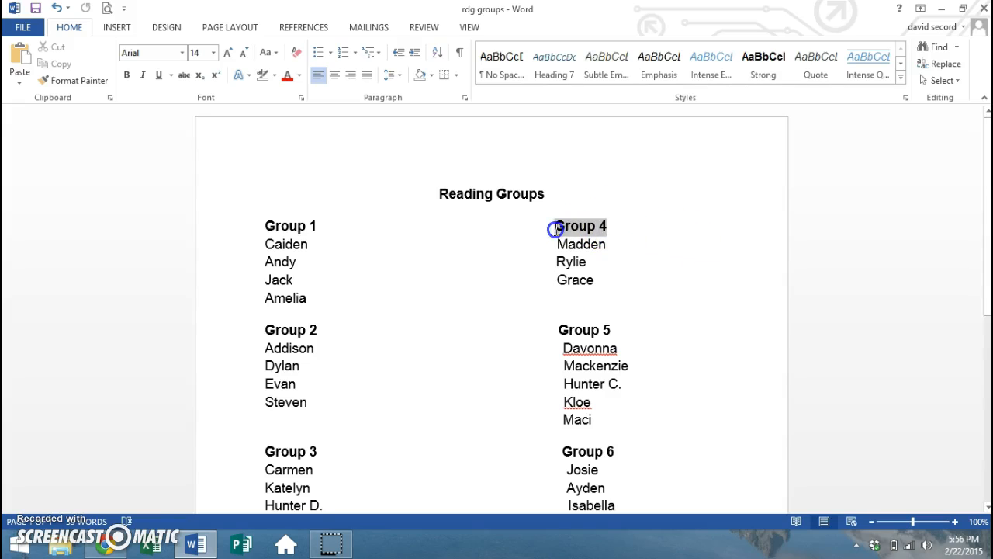
pyautogui.click(666, 257)
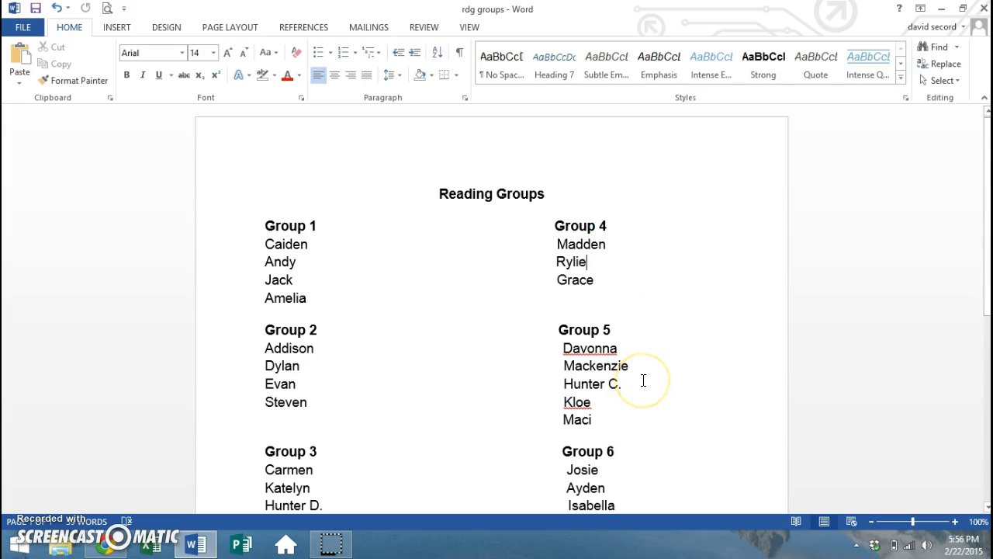
pyautogui.scroll(-2, 643, 381)
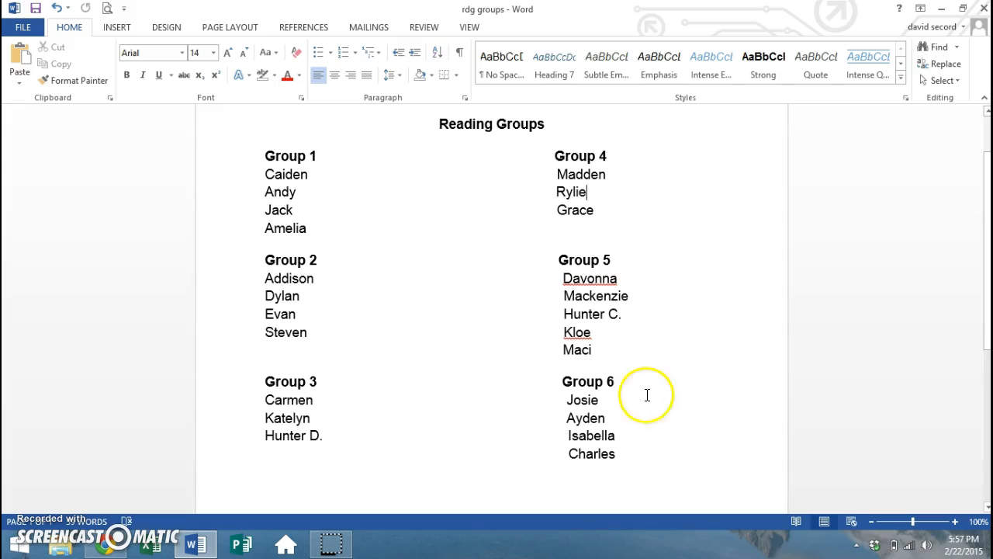
# - Select and copy the whole six-group Reading Groups list, then return to the blank Google Doc
pyautogui.click(634, 464)
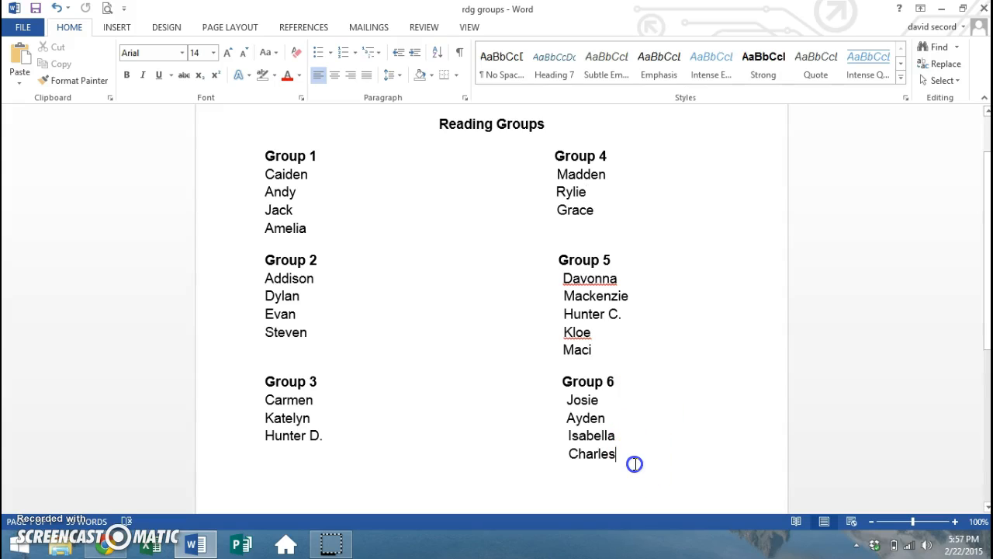
pyautogui.moveTo(632, 461); pyautogui.dragTo(296, 125)
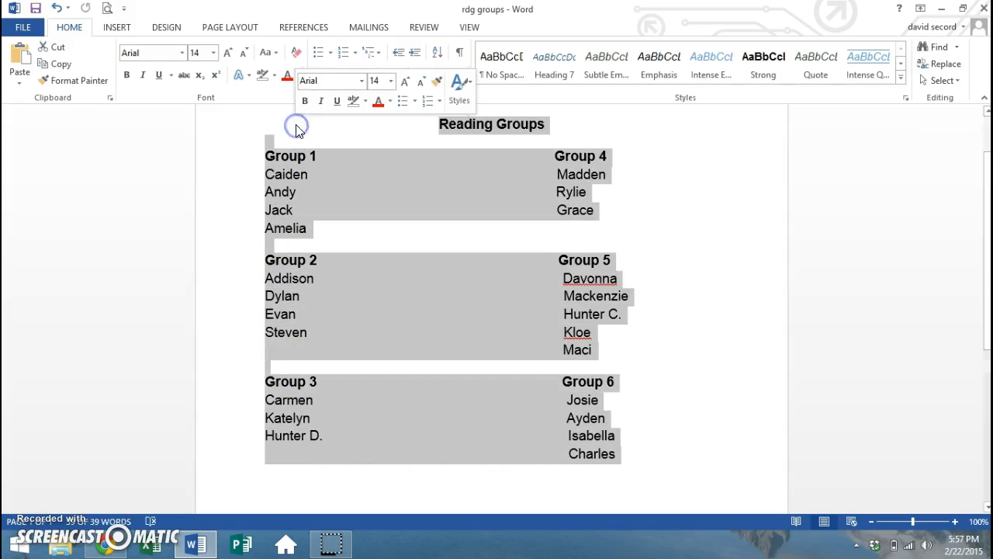
pyautogui.rightClick(422, 175)
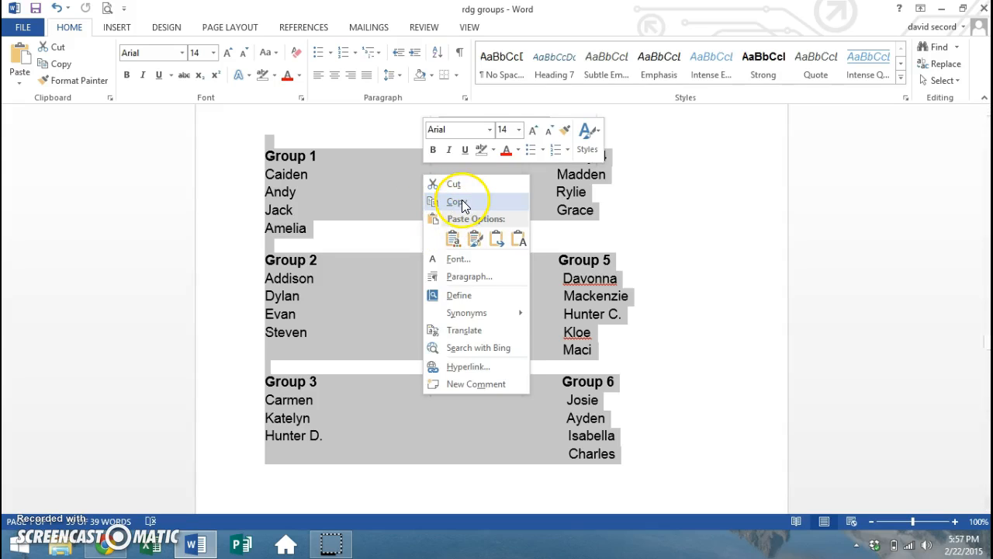
pyautogui.click(459, 201)
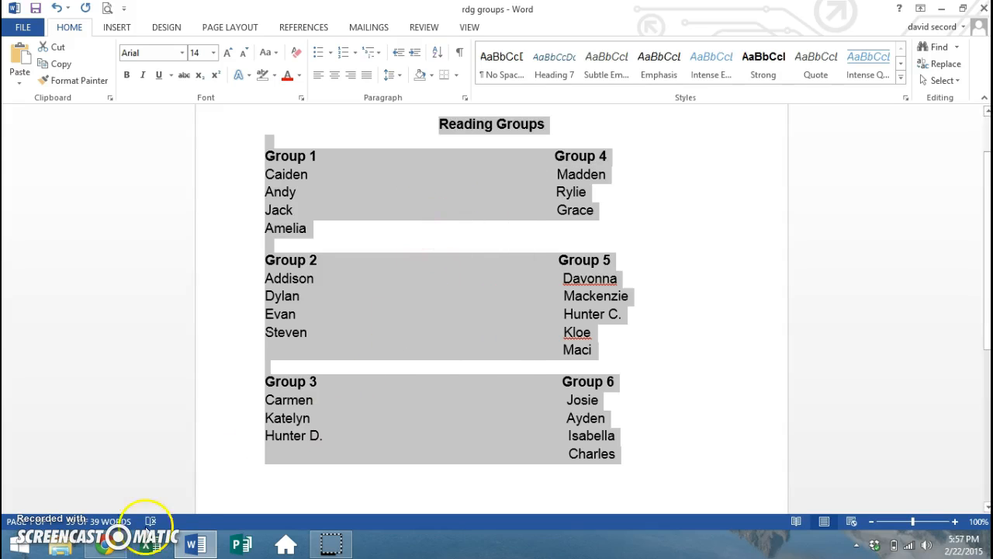
pyautogui.click(109, 549)
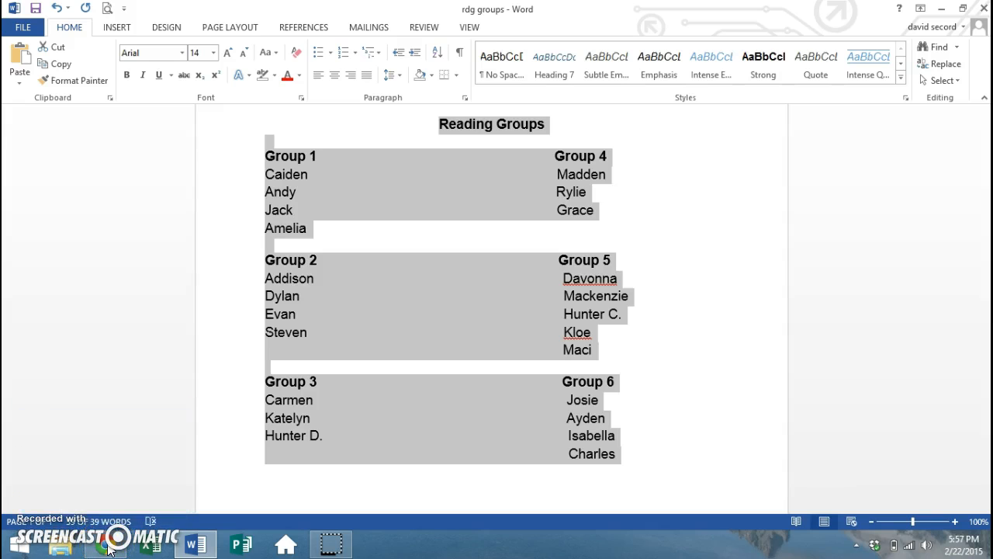
pyautogui.click(251, 432)
pyautogui.click(317, 183)
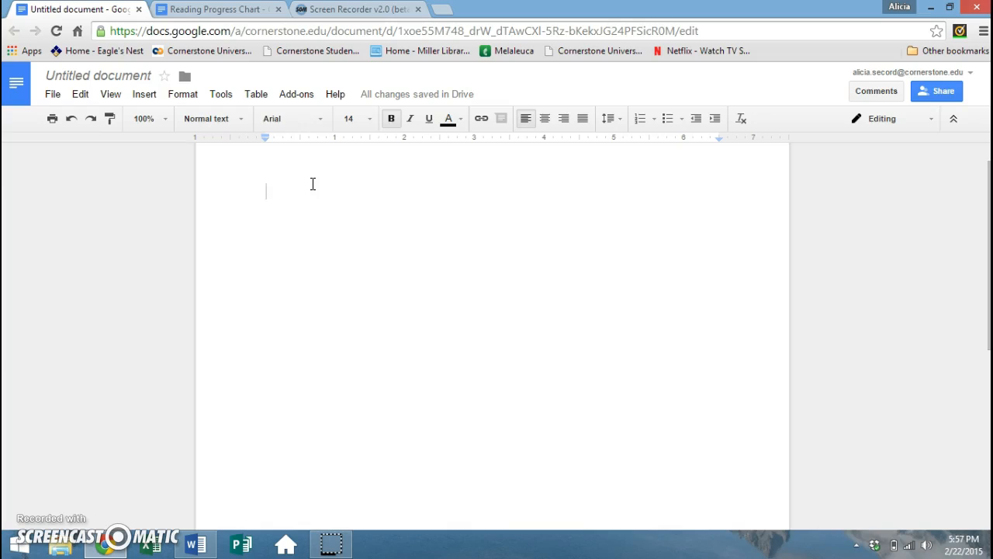
pyautogui.rightClick(312, 183)
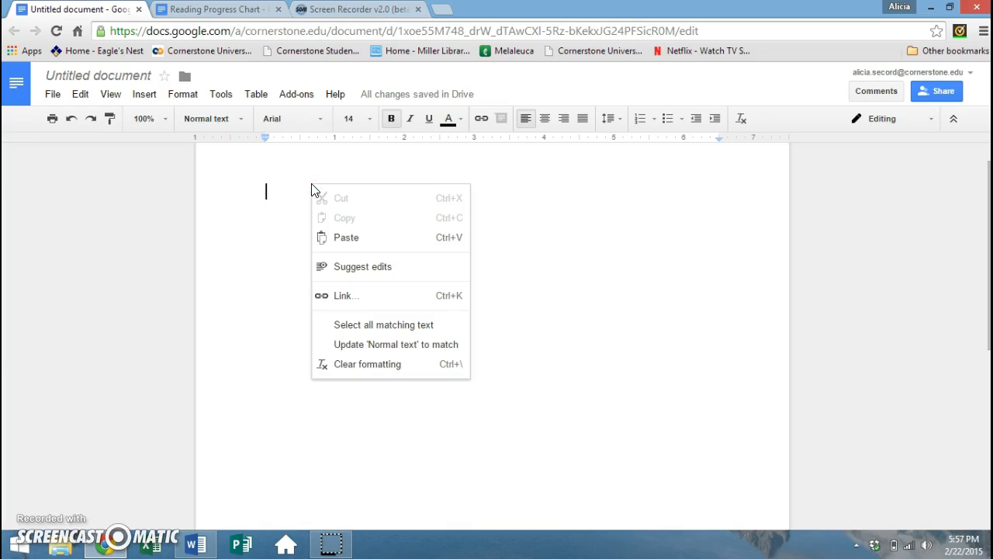
pyautogui.click(339, 247)
pyautogui.click(283, 207)
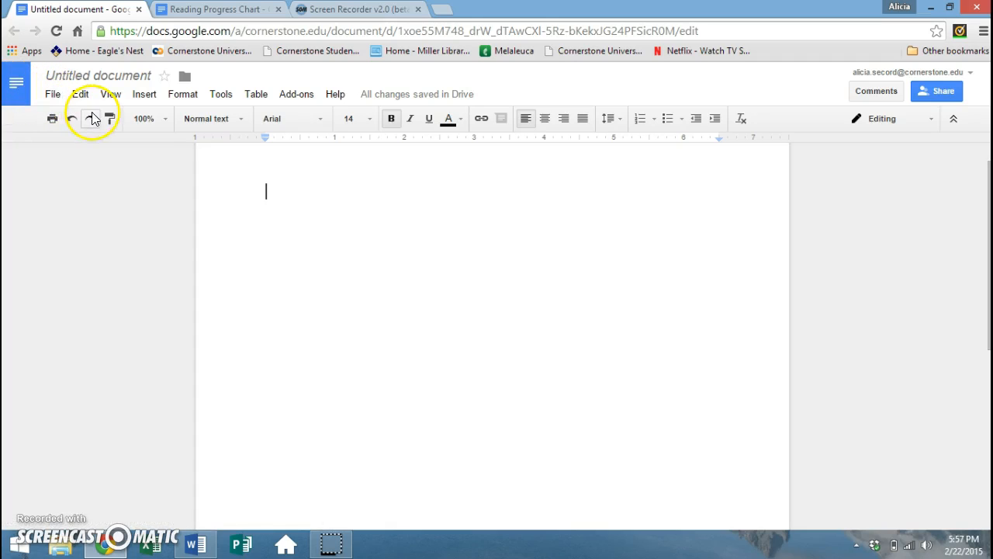
pyautogui.click(51, 94)
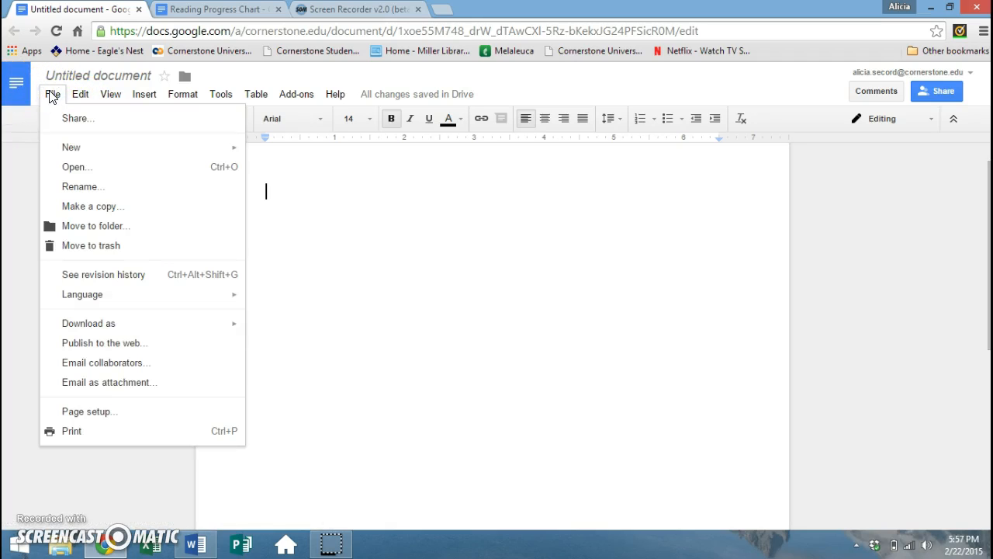
pyautogui.click(51, 95)
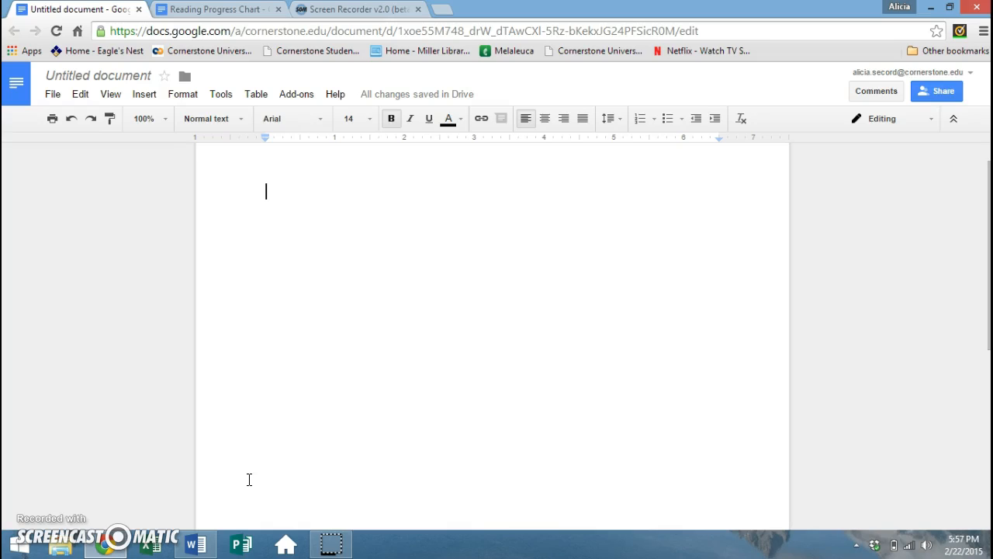
pyautogui.rightClick(335, 227)
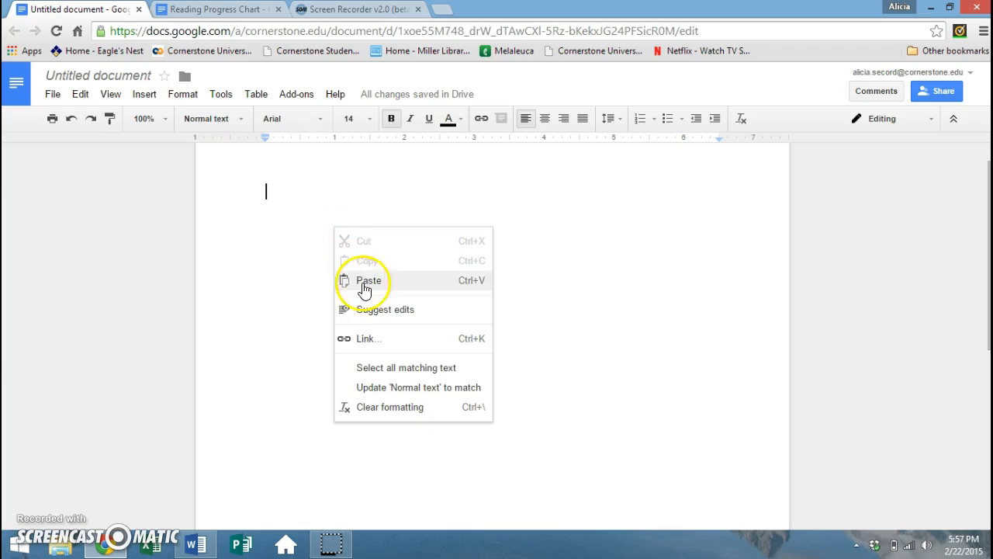
# - Paste the copied Reading Groups list into the blank Google Doc
pyautogui.click(361, 282)
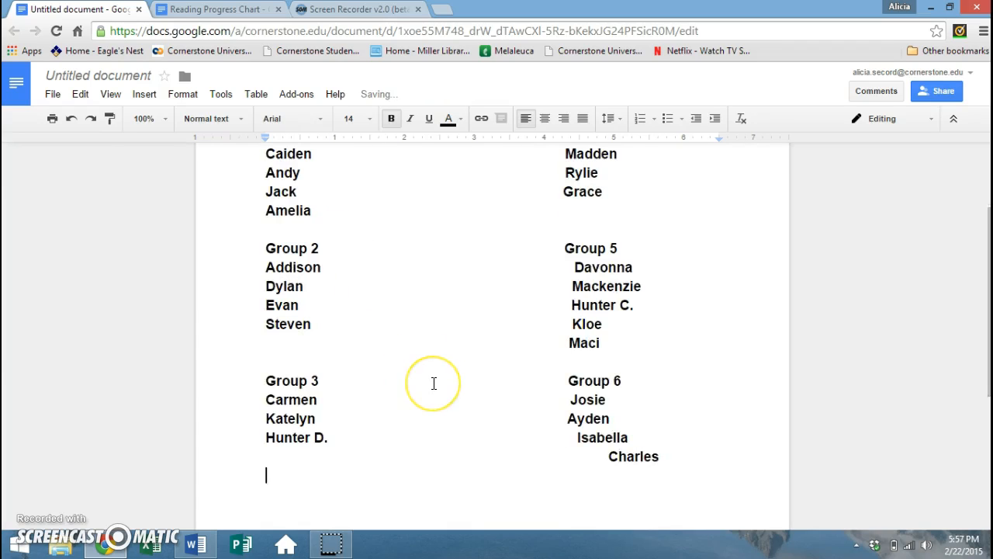
pyautogui.scroll(2, 434, 382)
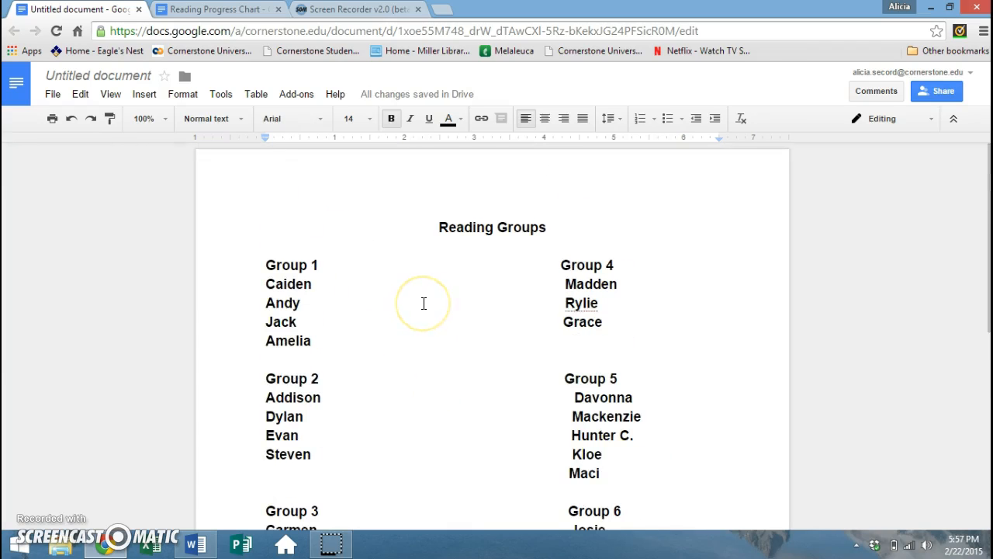
pyautogui.scroll(-1, 424, 302)
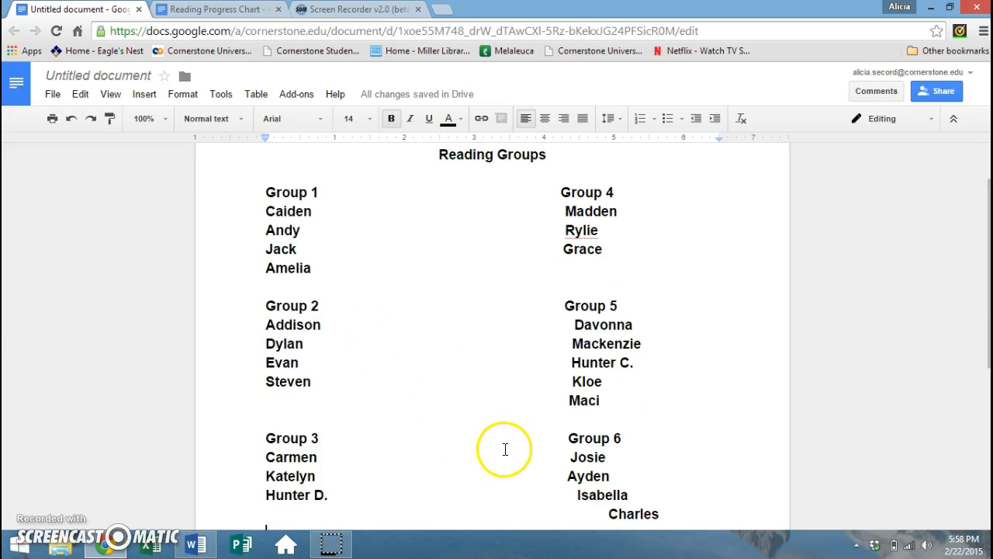
pyautogui.scroll(-1, 505, 449)
# - Remove the extra leading spaces so the last two Group 6 names line up
pyautogui.click(578, 419)
pyautogui.press('BackSpace')
pyautogui.press('BackSpace')
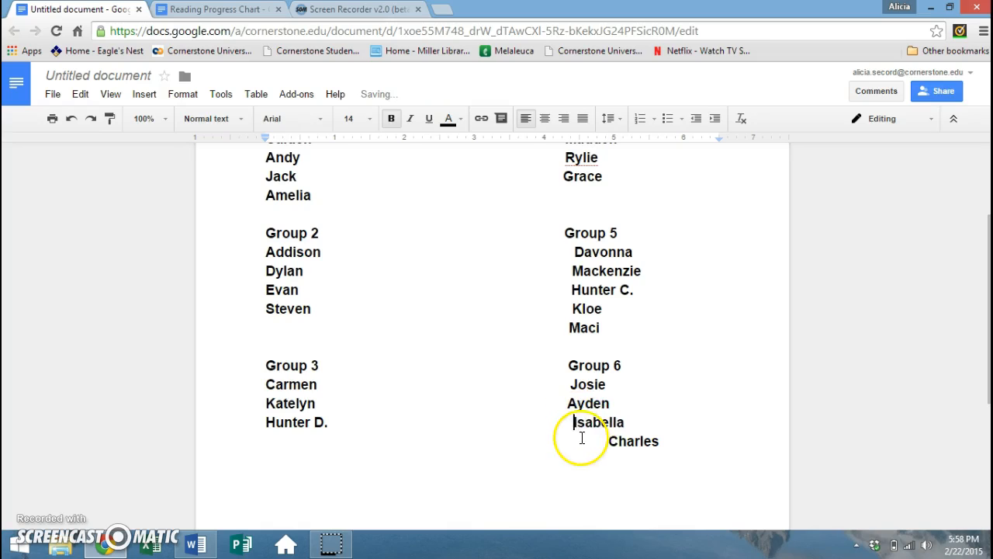
pyautogui.click(612, 442)
pyautogui.press('BackSpace')
pyautogui.press('BackSpace')
pyautogui.press('BackSpace')
pyautogui.press('BackSpace')
pyautogui.press('BackSpace')
pyautogui.press('BackSpace')
pyautogui.press('BackSpace')
pyautogui.press('BackSpace')
pyautogui.press('BackSpace')
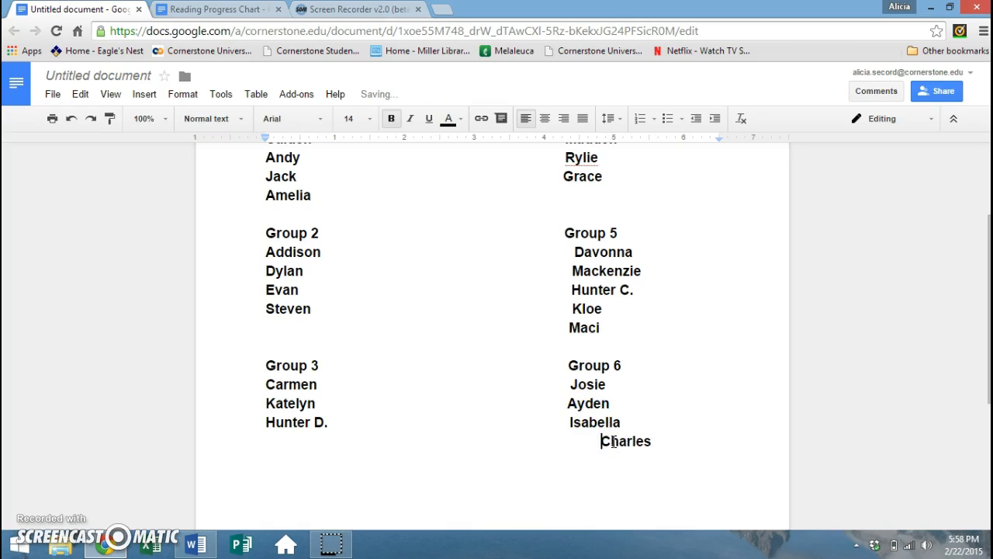
pyautogui.click(566, 425)
pyautogui.scroll(2, 567, 425)
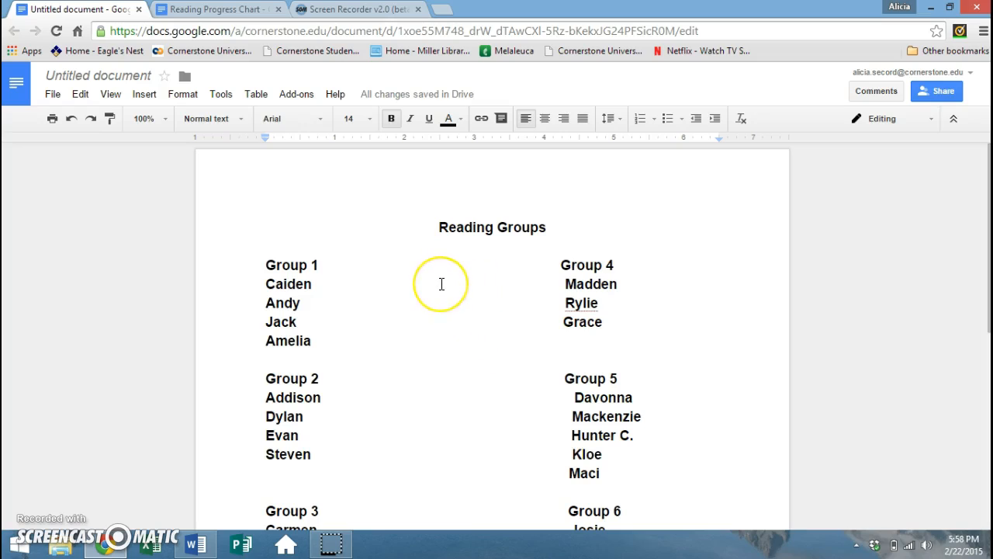
# - Unbold the student names in Groups 1–6, leaving the group headings bold
pyautogui.click(264, 285)
pyautogui.moveTo(264, 284); pyautogui.dragTo(624, 341)
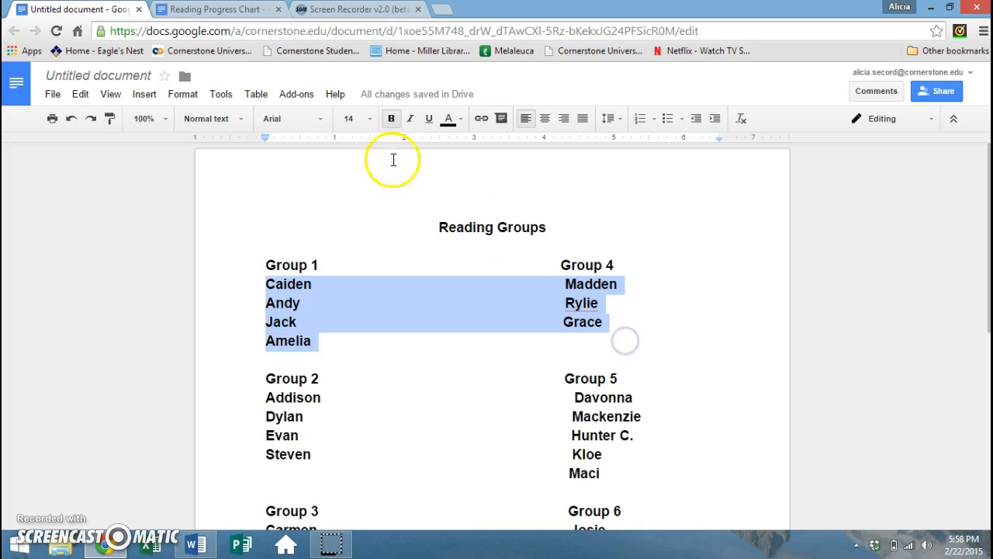
pyautogui.click(391, 123)
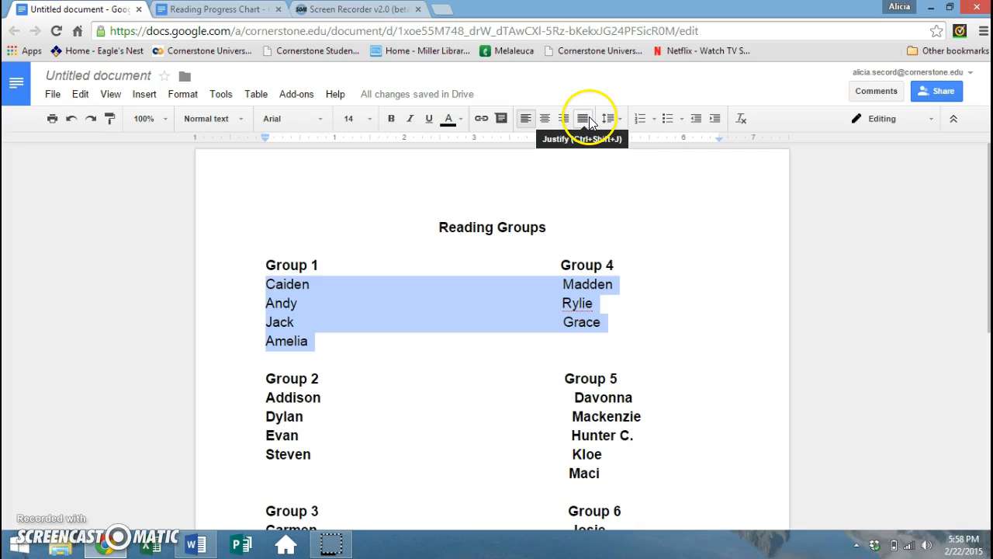
pyautogui.scroll(-1, 714, 337)
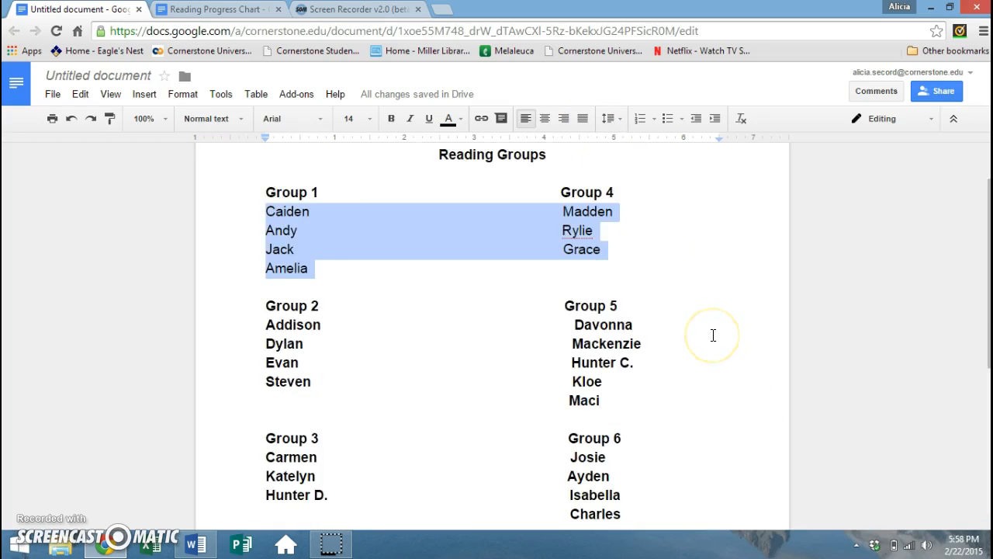
pyautogui.scroll(-1, 713, 334)
pyautogui.click(633, 442)
pyautogui.moveTo(633, 441); pyautogui.dragTo(253, 386)
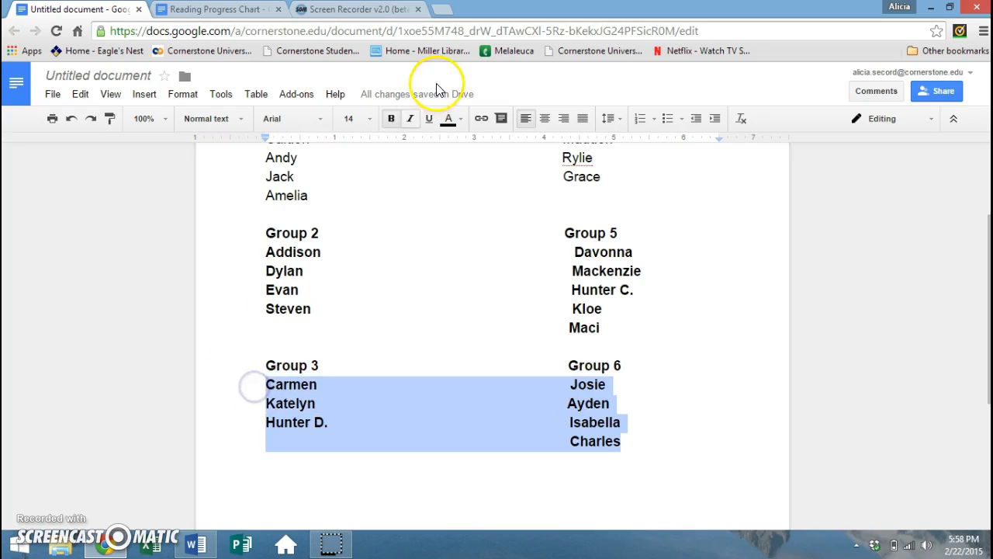
pyautogui.click(392, 117)
pyautogui.moveTo(600, 327); pyautogui.dragTo(259, 258)
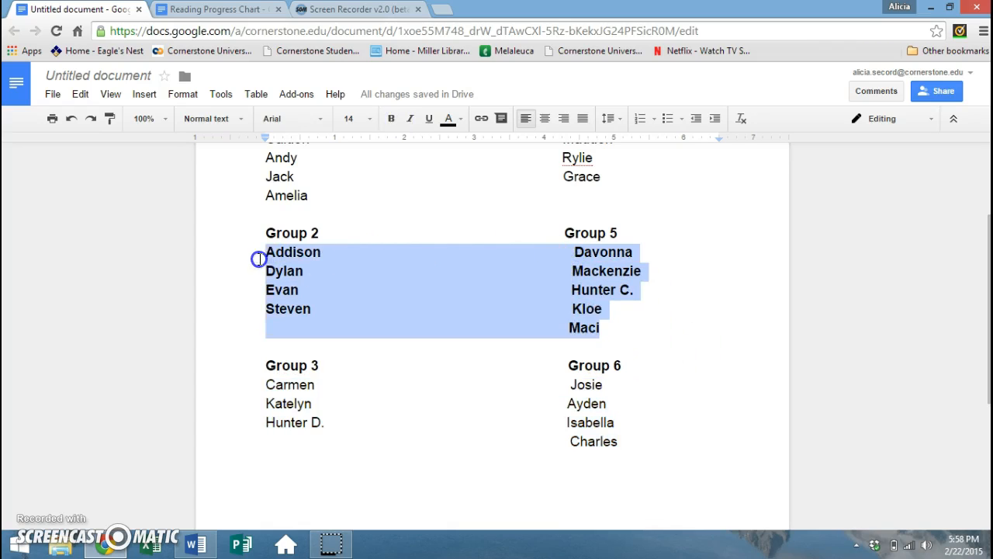
pyautogui.click(391, 121)
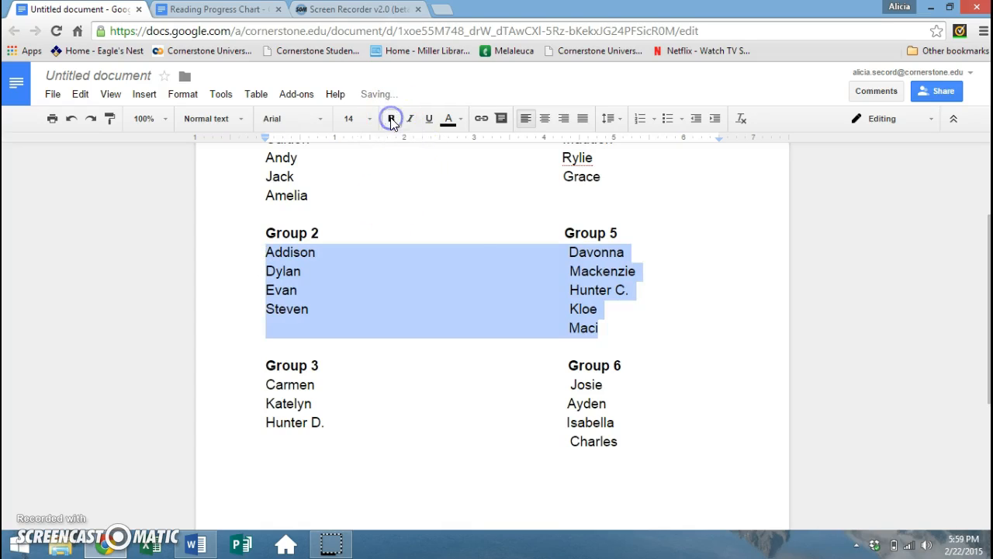
pyautogui.click(449, 234)
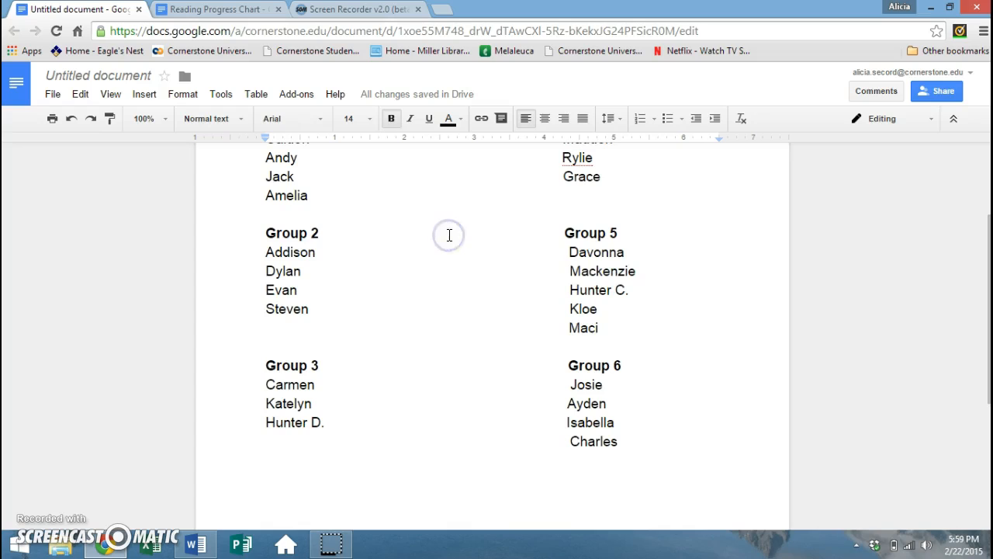
pyautogui.scroll(3, 448, 236)
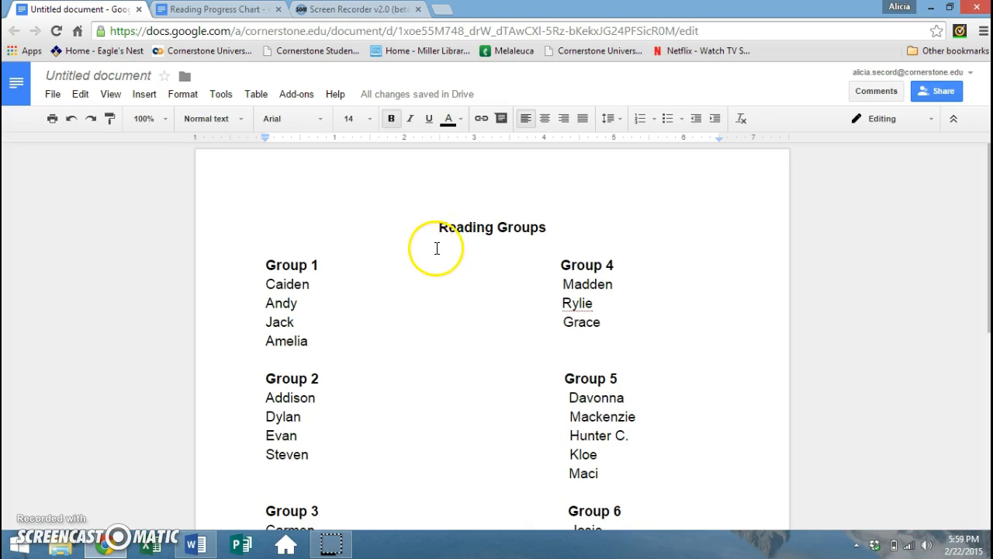
# - Enter 'Reading Groups' in the Rename document field, correcting the mistyped letter
pyautogui.click(120, 77)
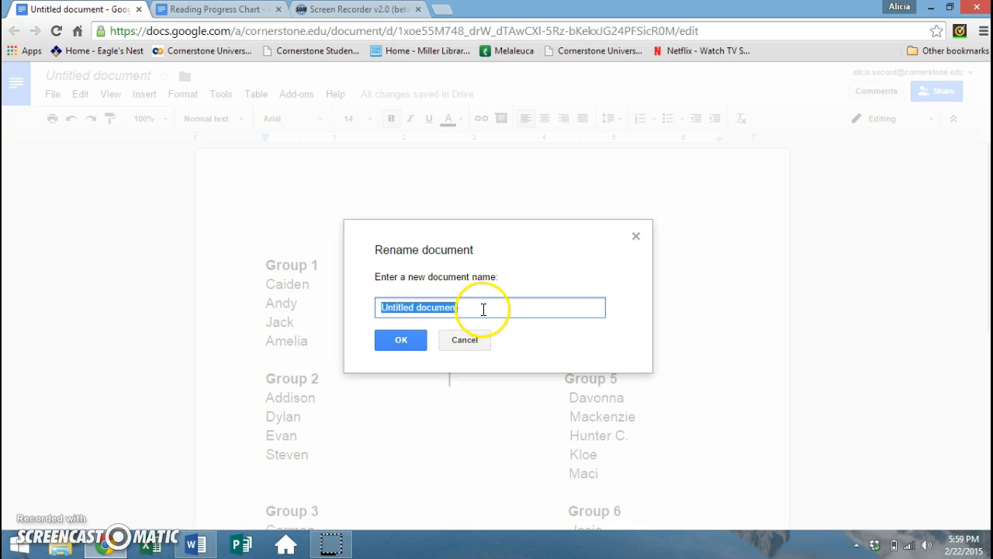
pyautogui.write('Readinh')
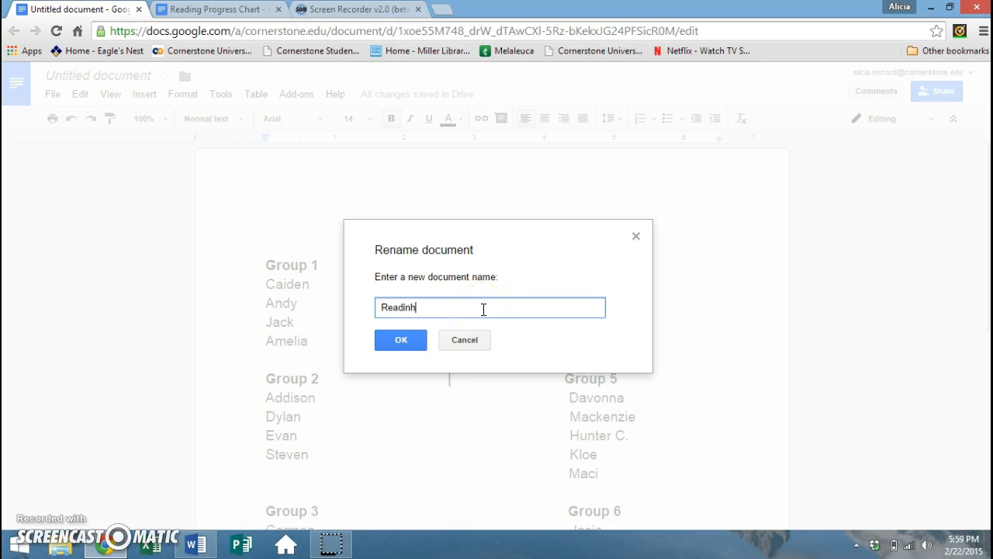
pyautogui.press('BackSpace')
pyautogui.press('BackSpace')
# - Confirm 'Reading Groups' as the document title and return to the Group 1 list
pyautogui.click(417, 346)
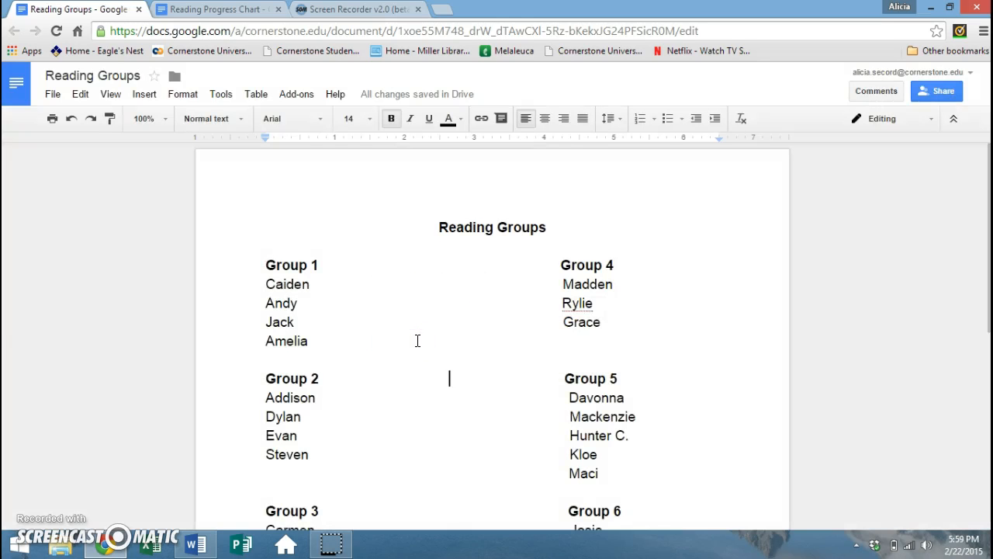
pyautogui.click(443, 338)
pyautogui.click(443, 318)
pyautogui.click(419, 271)
pyautogui.scroll(-1, 419, 272)
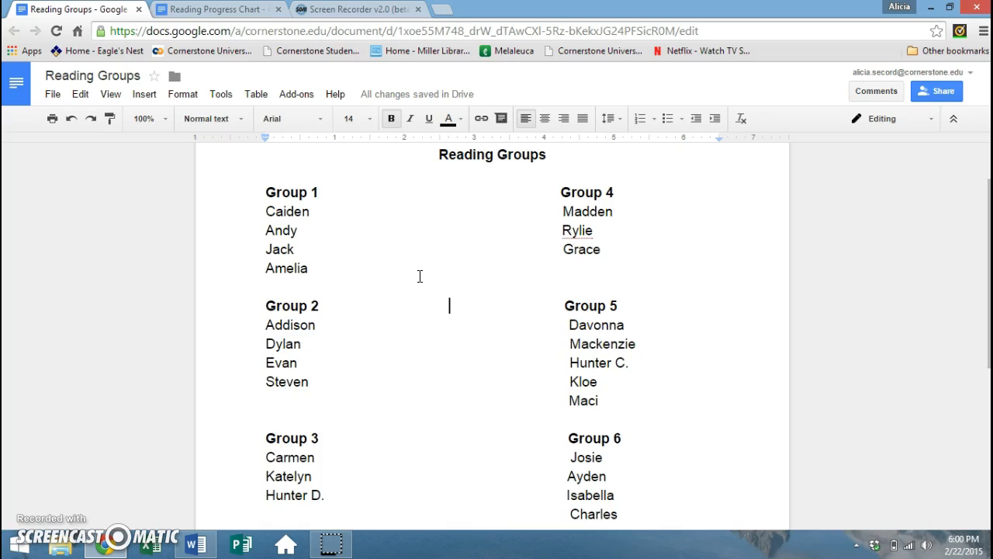
pyautogui.click(353, 213)
# - Colour the Group 1 and Group 2 headings green
pyautogui.moveTo(322, 193); pyautogui.dragTo(266, 192)
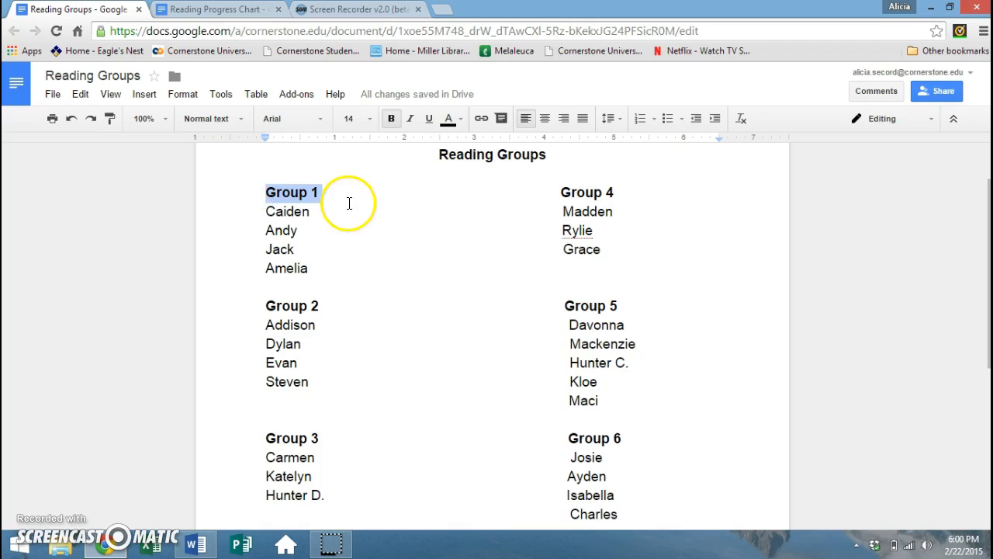
pyautogui.rightClick(335, 193)
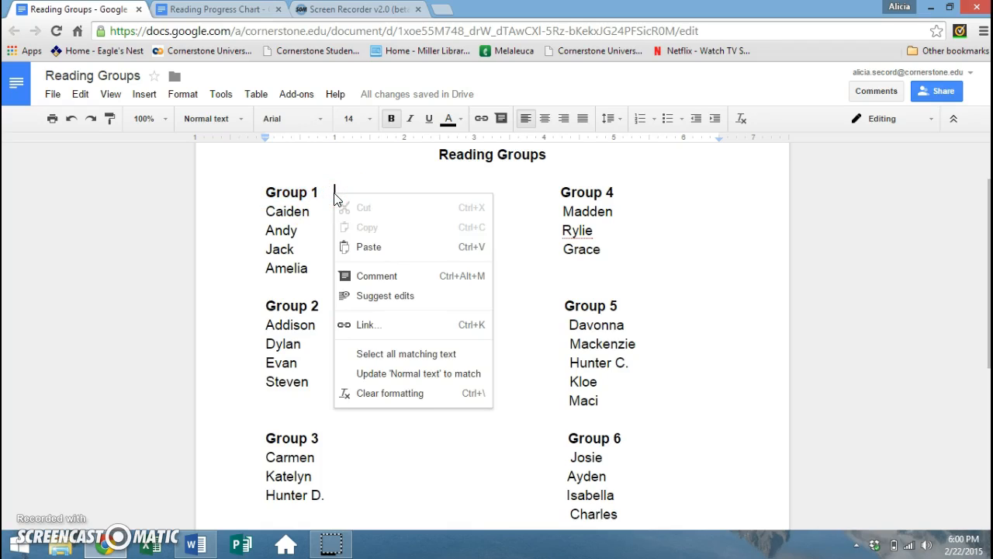
pyautogui.moveTo(327, 191); pyautogui.dragTo(269, 189)
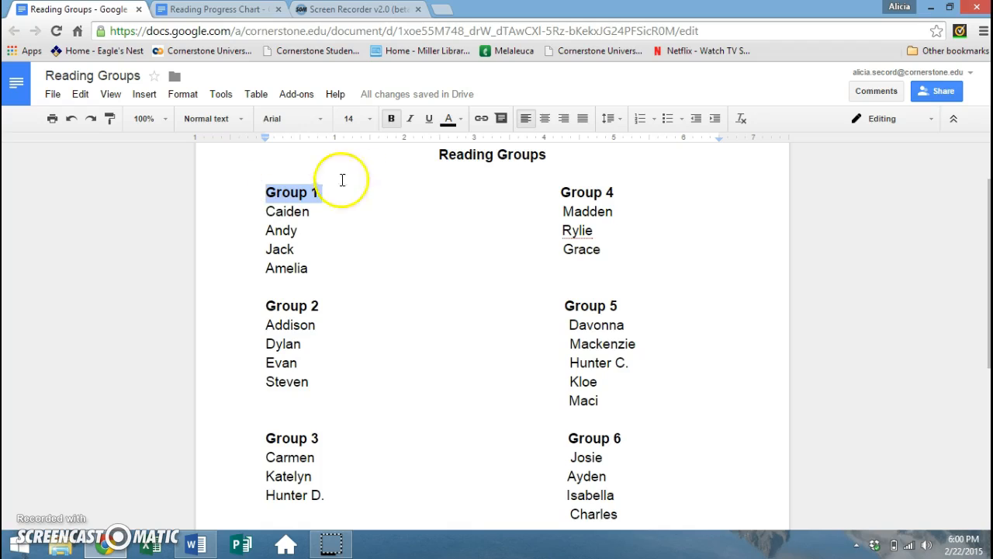
pyautogui.click(463, 120)
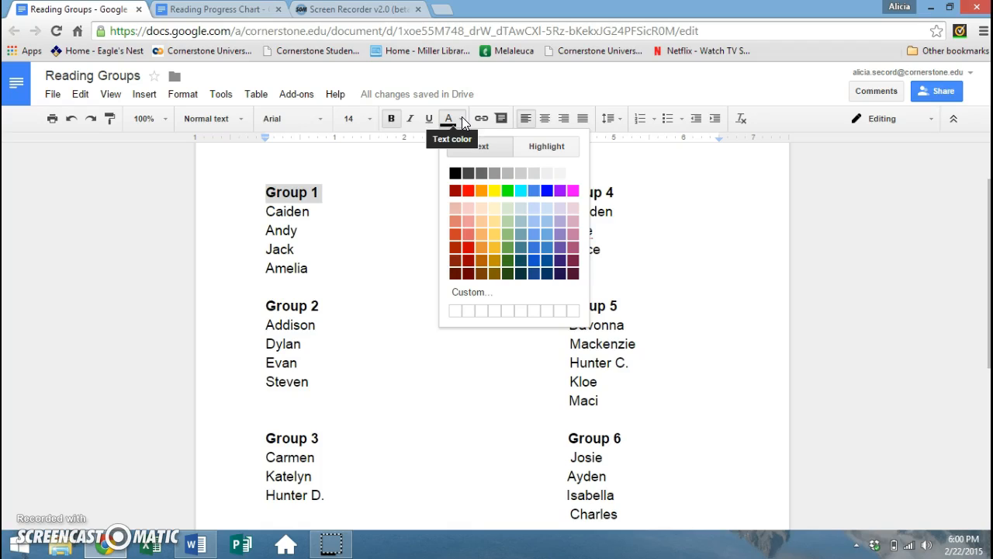
pyautogui.click(505, 191)
pyautogui.click(332, 302)
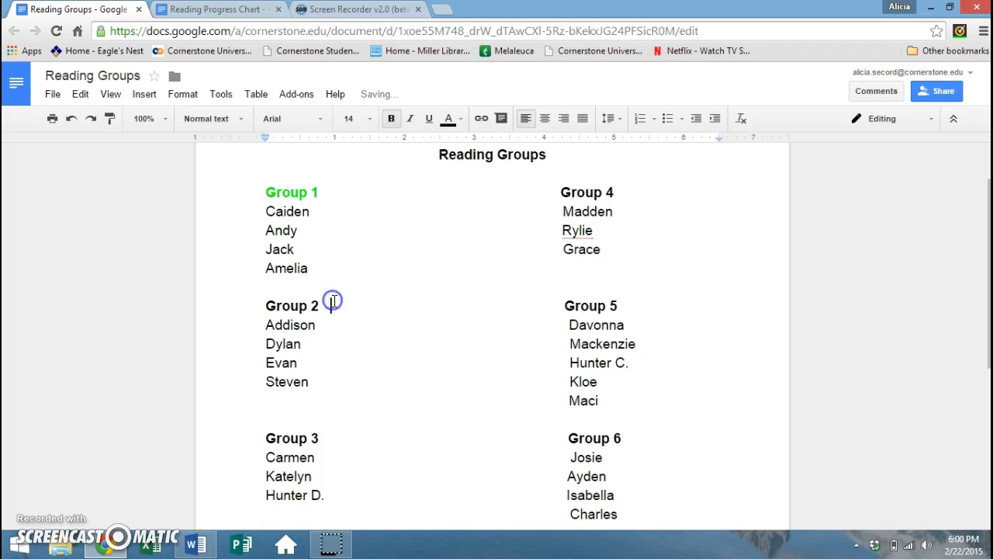
pyautogui.moveTo(332, 302); pyautogui.dragTo(268, 306)
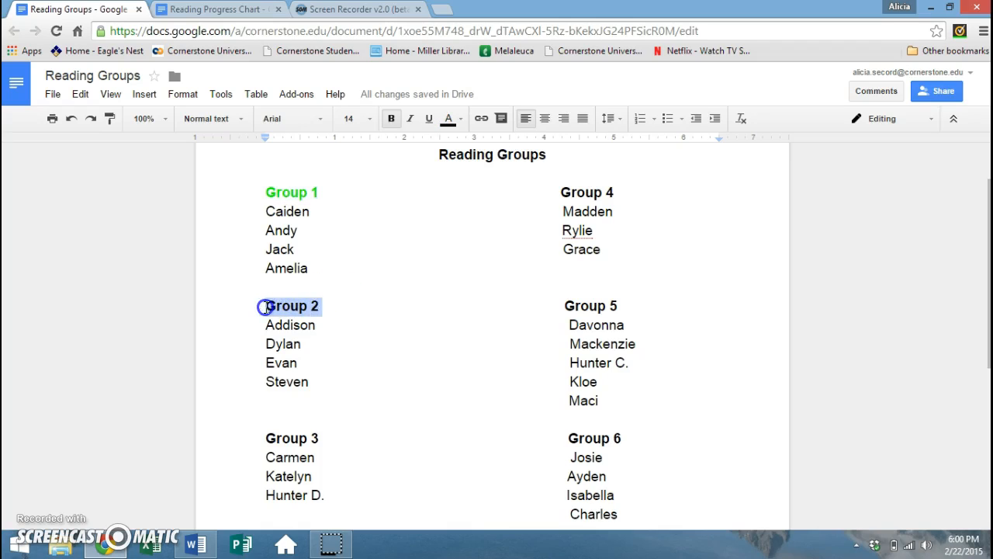
pyautogui.click(459, 124)
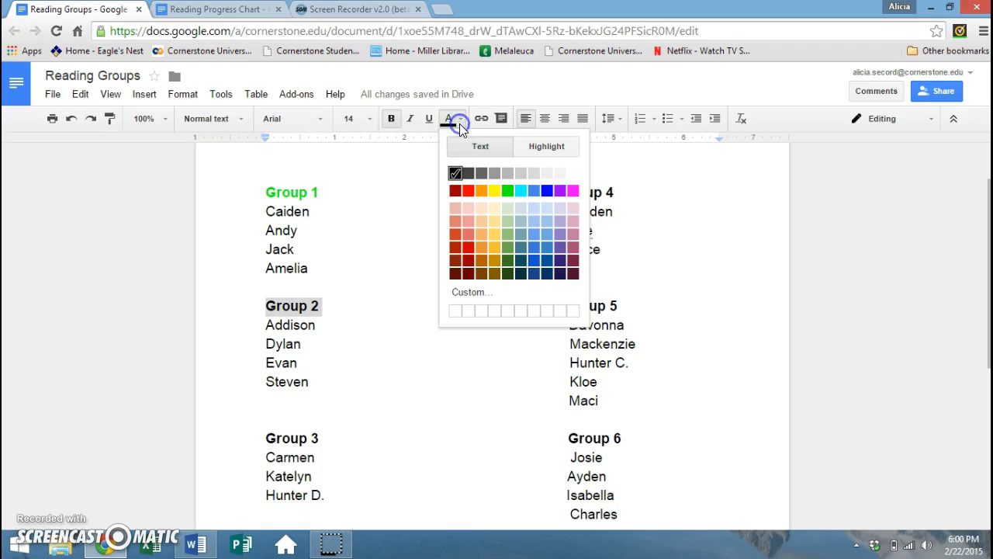
pyautogui.click(508, 191)
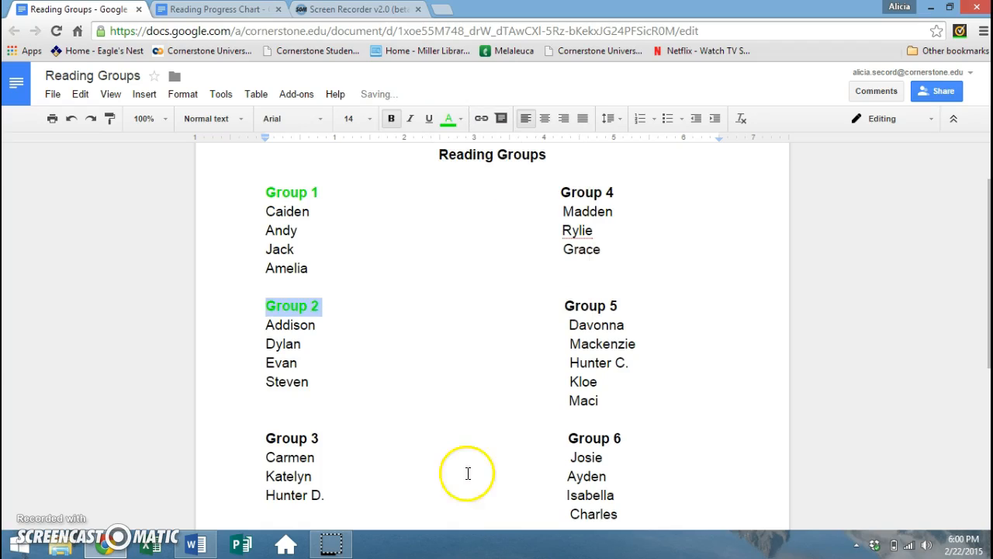
# - Colour the Group 3 and Group 4 headings yellow
pyautogui.moveTo(318, 438); pyautogui.dragTo(267, 439)
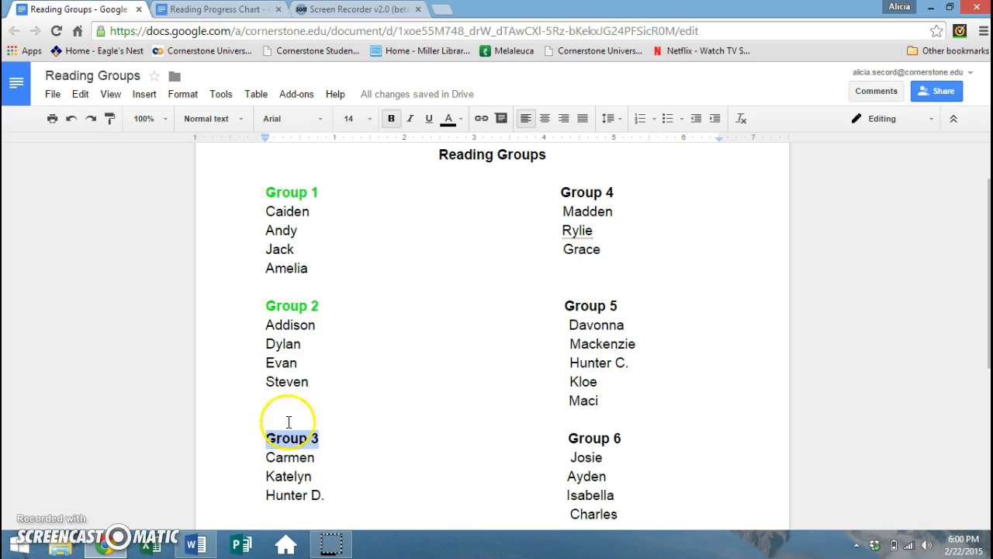
pyautogui.click(462, 120)
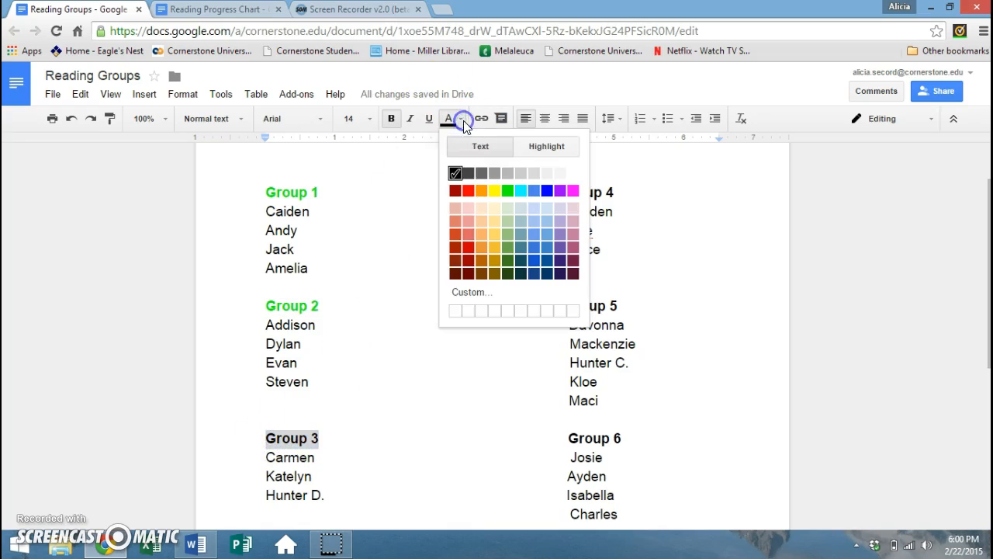
pyautogui.click(495, 191)
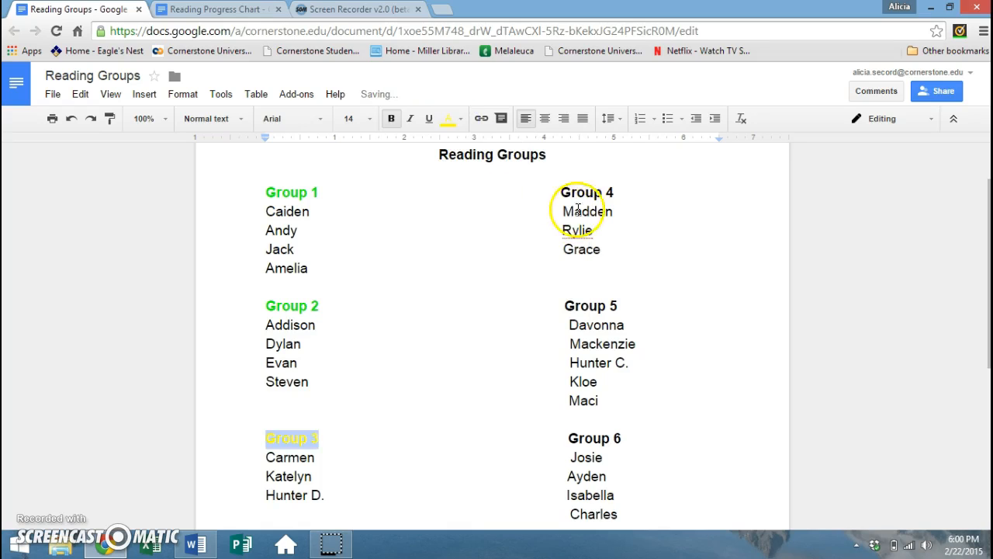
pyautogui.moveTo(620, 191); pyautogui.dragTo(560, 192)
pyautogui.click(462, 118)
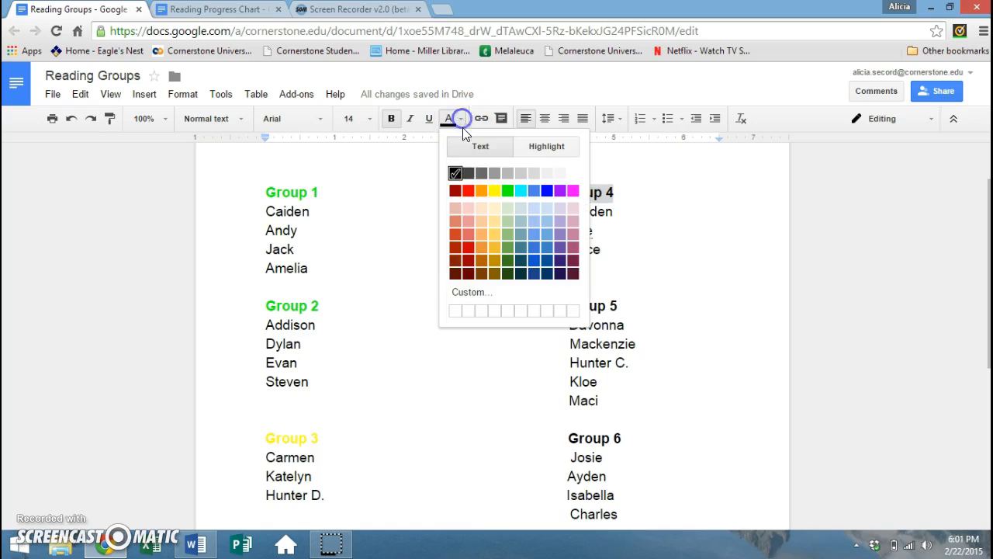
pyautogui.click(494, 191)
# - Colour the Group 5 and Group 6 headings red
pyautogui.moveTo(625, 307); pyautogui.dragTo(563, 304)
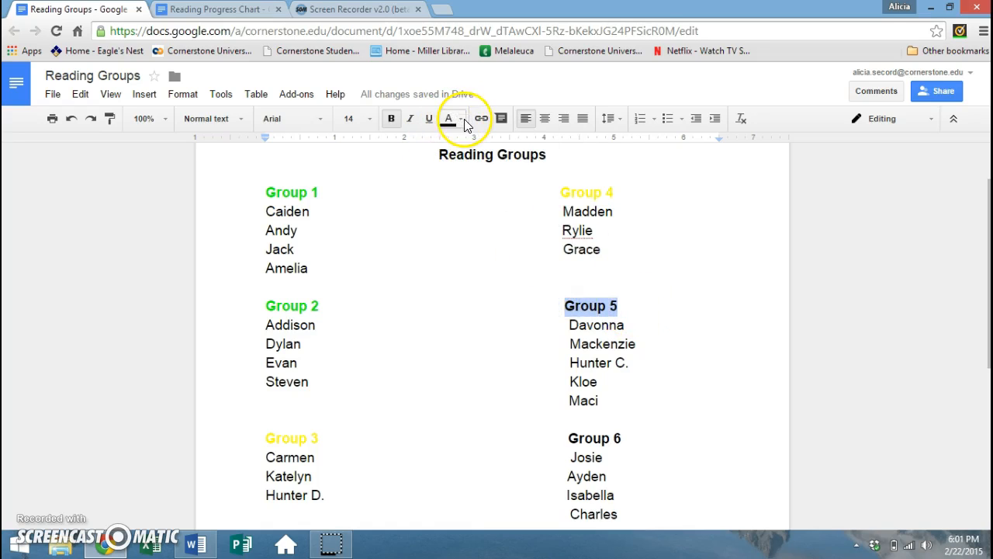
pyautogui.click(461, 119)
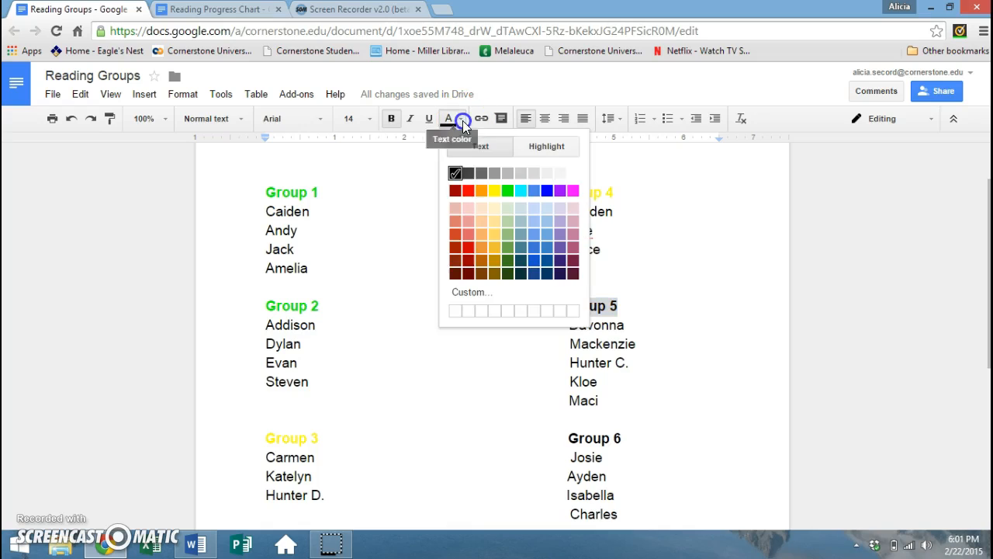
pyautogui.click(469, 191)
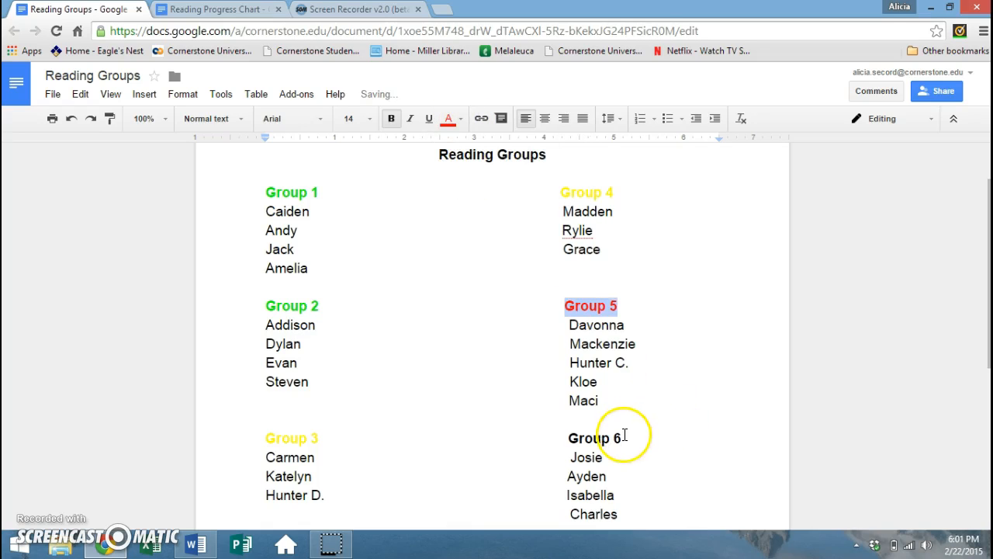
pyautogui.moveTo(624, 436); pyautogui.dragTo(567, 438)
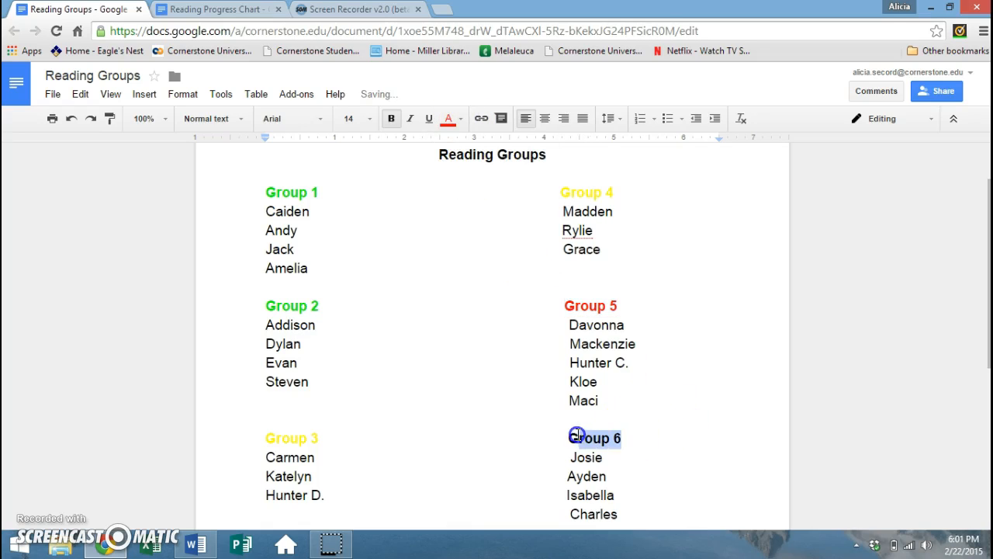
pyautogui.click(463, 119)
pyautogui.click(470, 190)
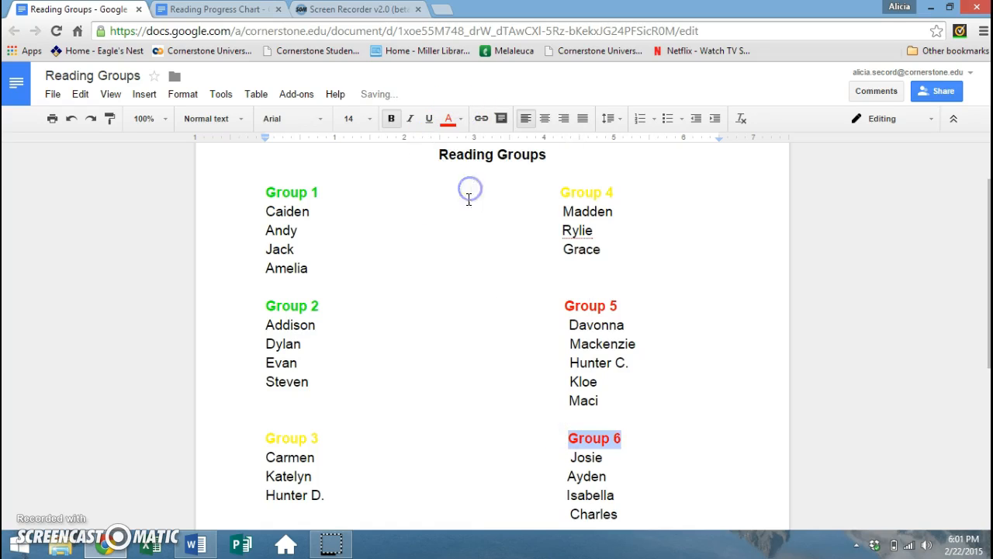
pyautogui.click(537, 444)
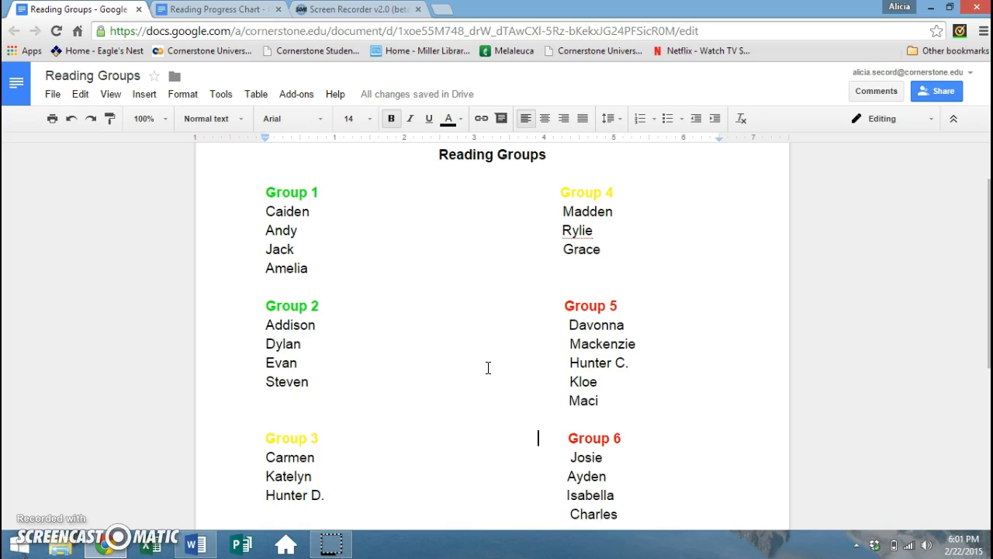
pyautogui.scroll(1, 488, 367)
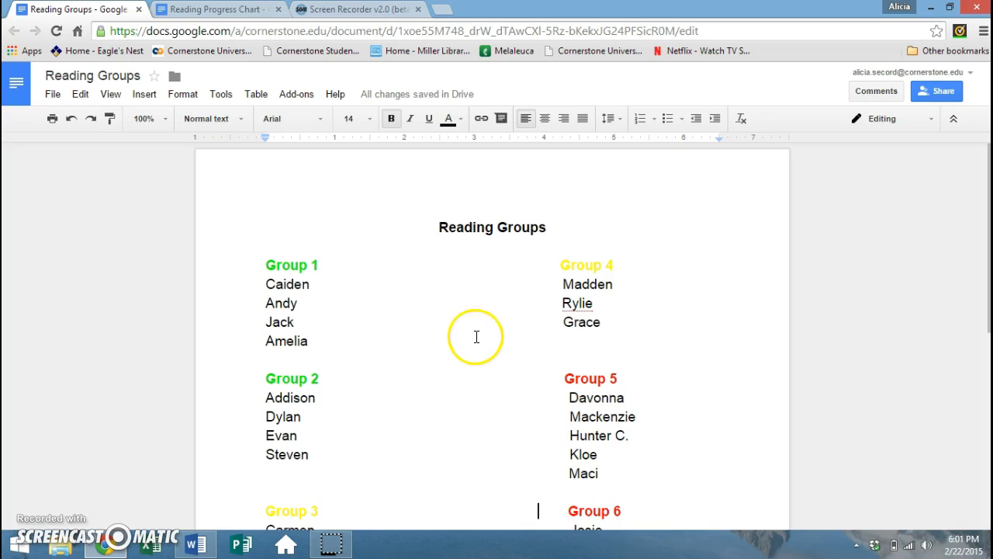
# - Upload the girl-reading-a-book picture from the computer into the document
pyautogui.click(146, 96)
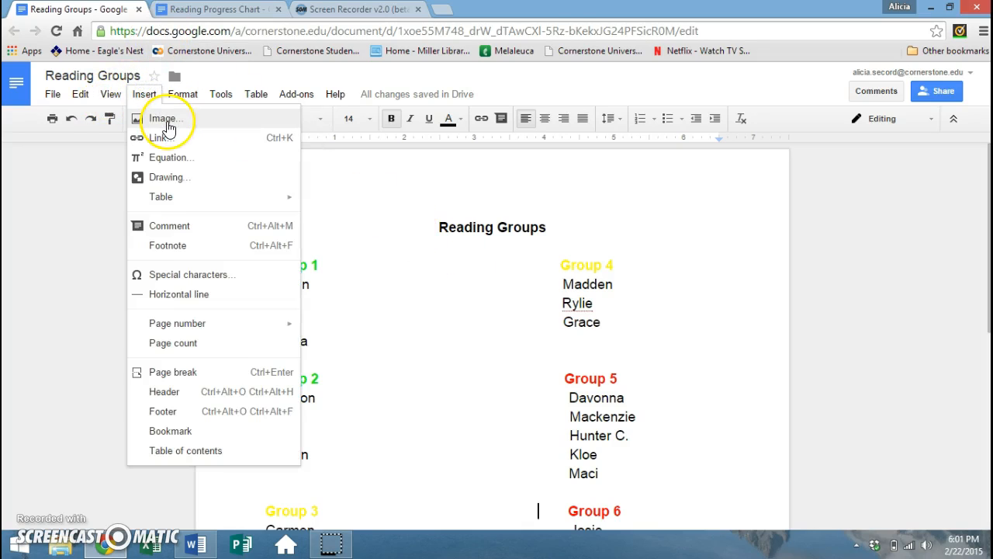
pyautogui.click(167, 121)
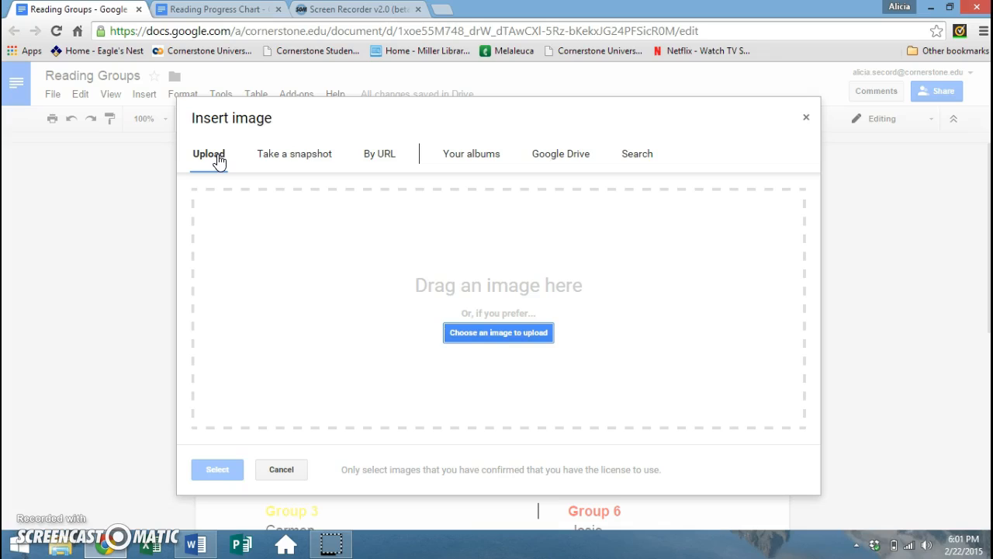
pyautogui.click(298, 161)
pyautogui.click(382, 159)
pyautogui.click(521, 338)
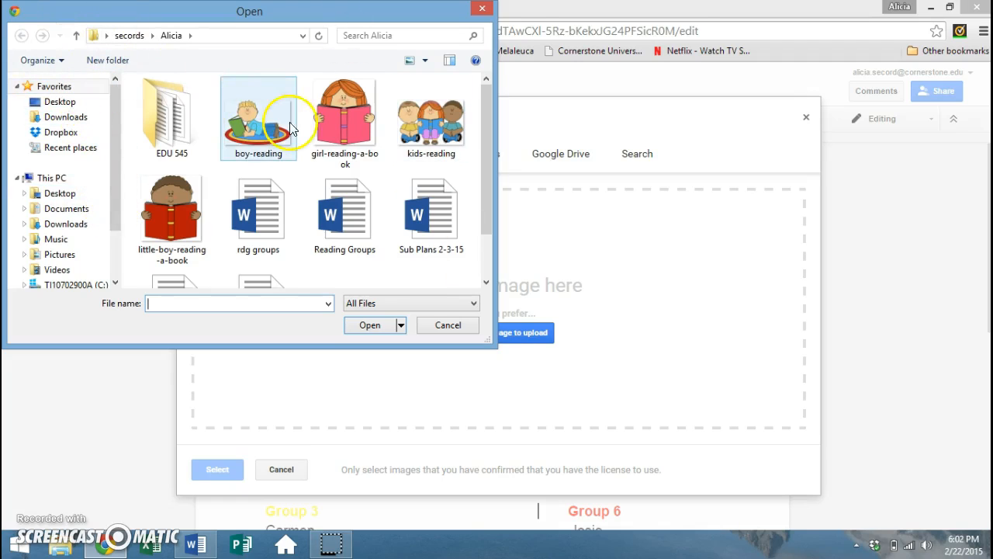
pyautogui.click(347, 111)
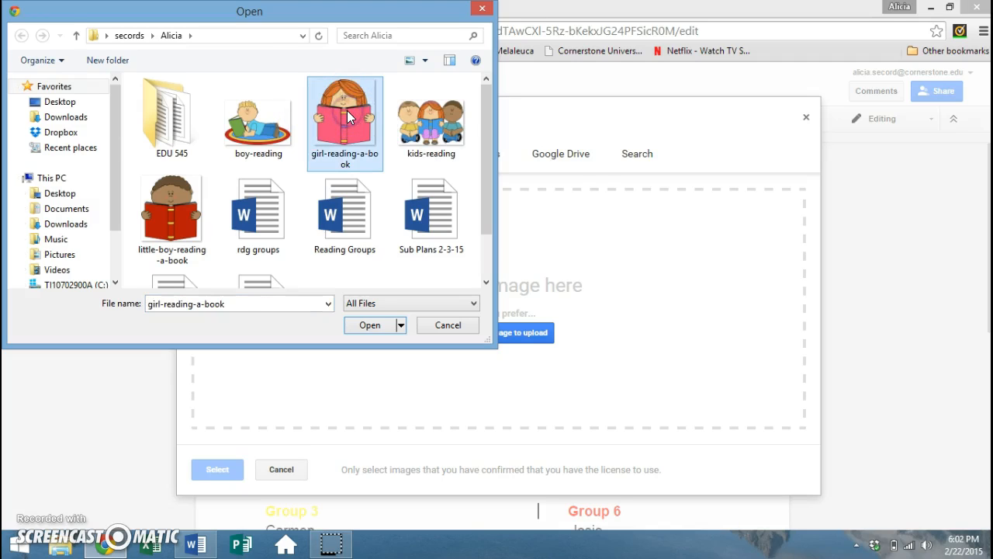
pyautogui.click(381, 326)
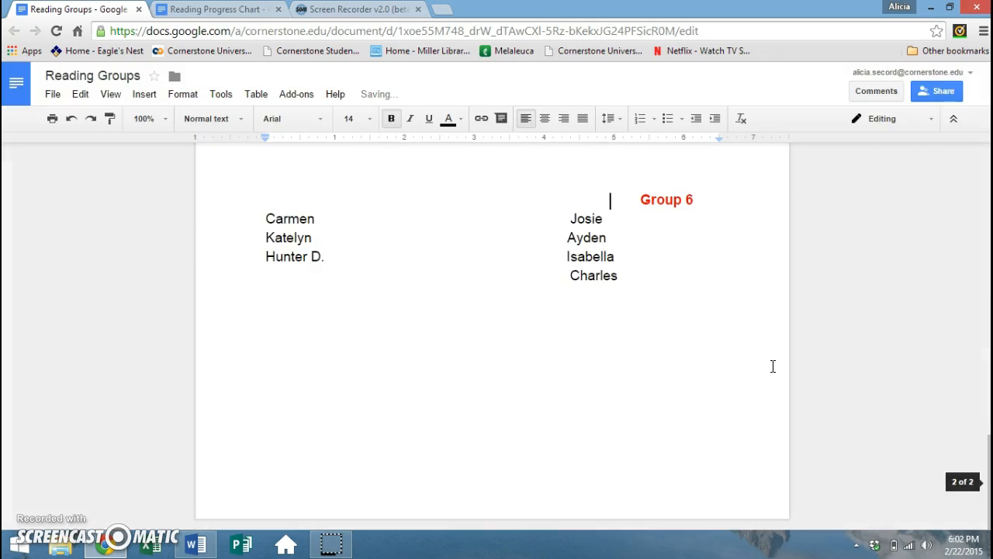
# - Shrink the reading-girl picture to a small icon by dragging its corner
pyautogui.scroll(4, 538, 374)
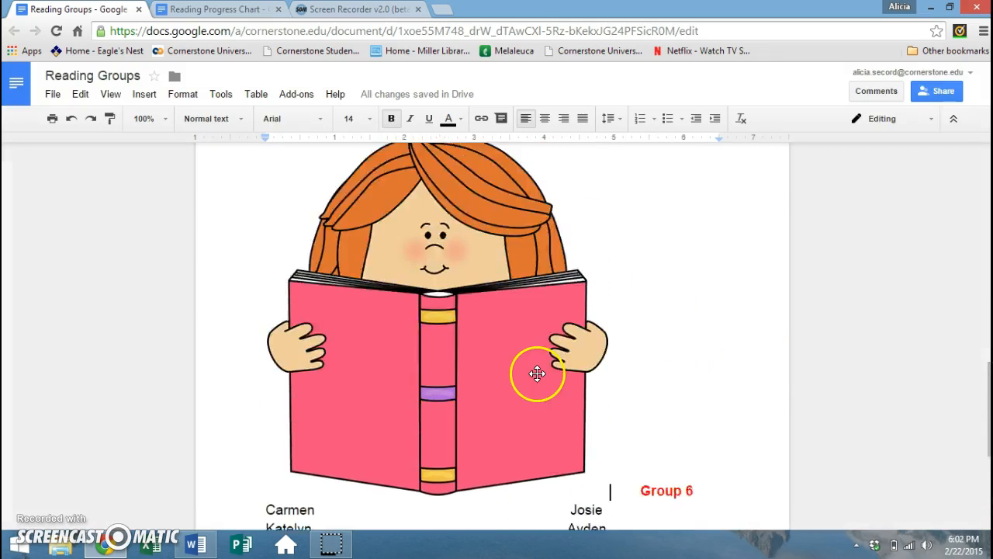
pyautogui.scroll(1, 538, 374)
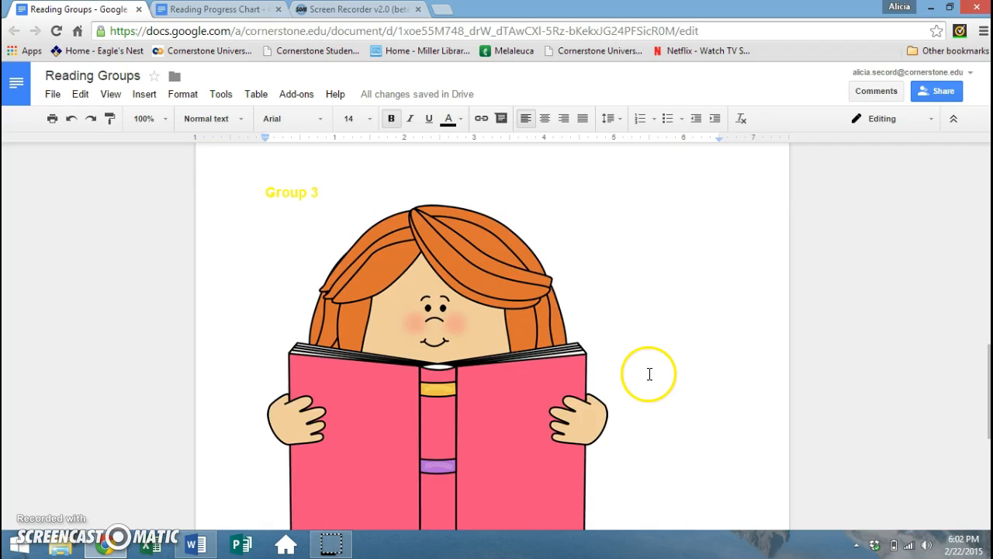
pyautogui.scroll(-1, 641, 359)
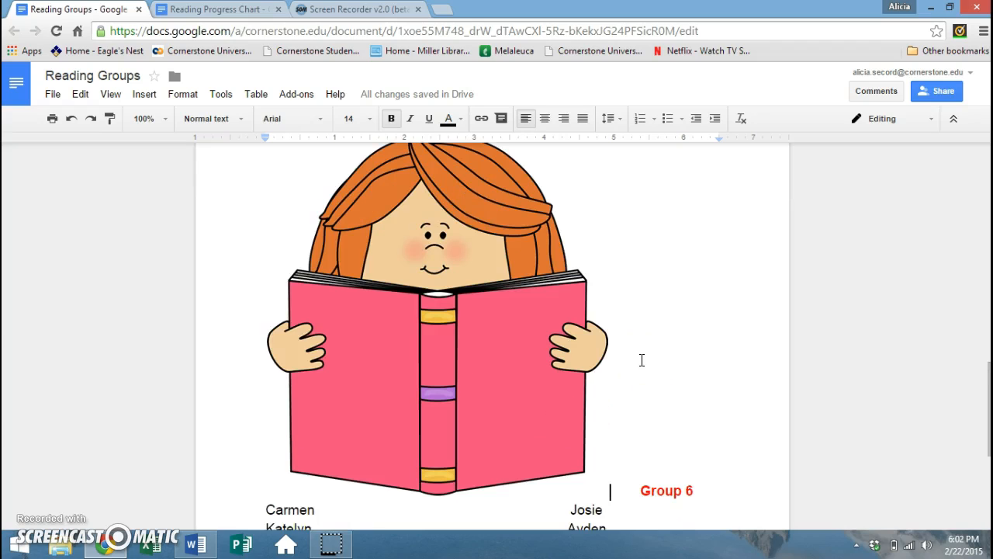
pyautogui.click(643, 368)
pyautogui.click(561, 347)
pyautogui.click(618, 508)
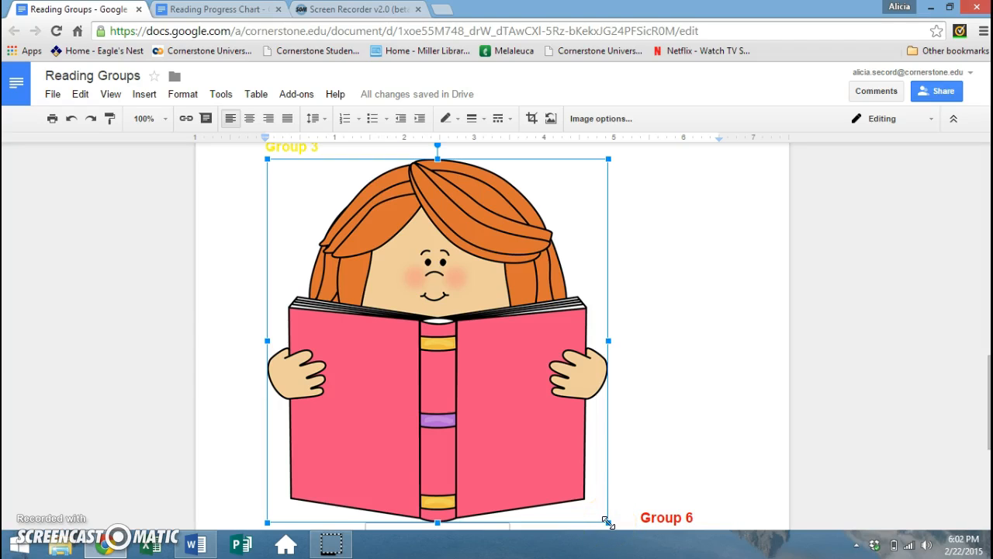
pyautogui.click(609, 523)
pyautogui.moveTo(608, 523); pyautogui.dragTo(315, 191)
# - Set the picture to Wrap text with a 1/16" margin and move it beside the title
pyautogui.scroll(5, 465, 284)
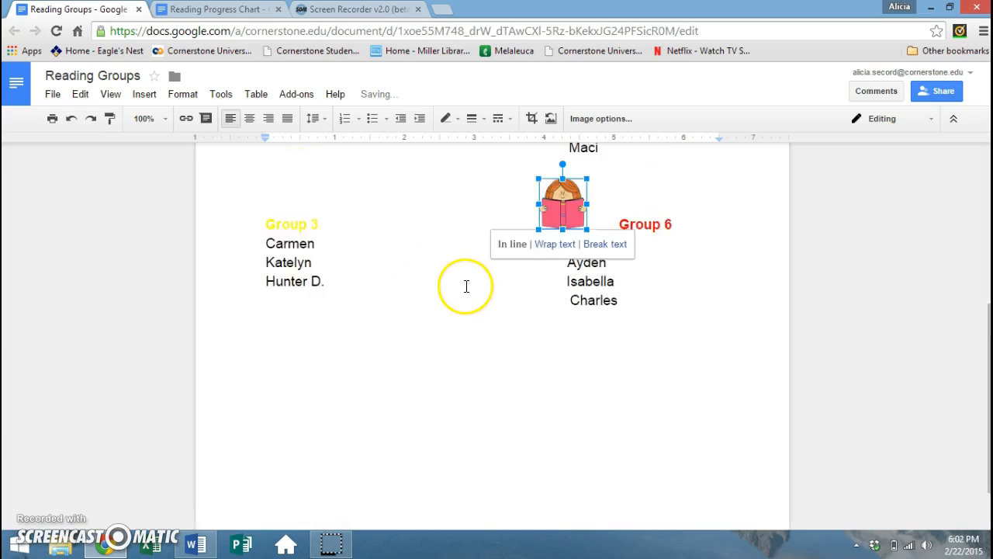
pyautogui.scroll(-1, 466, 284)
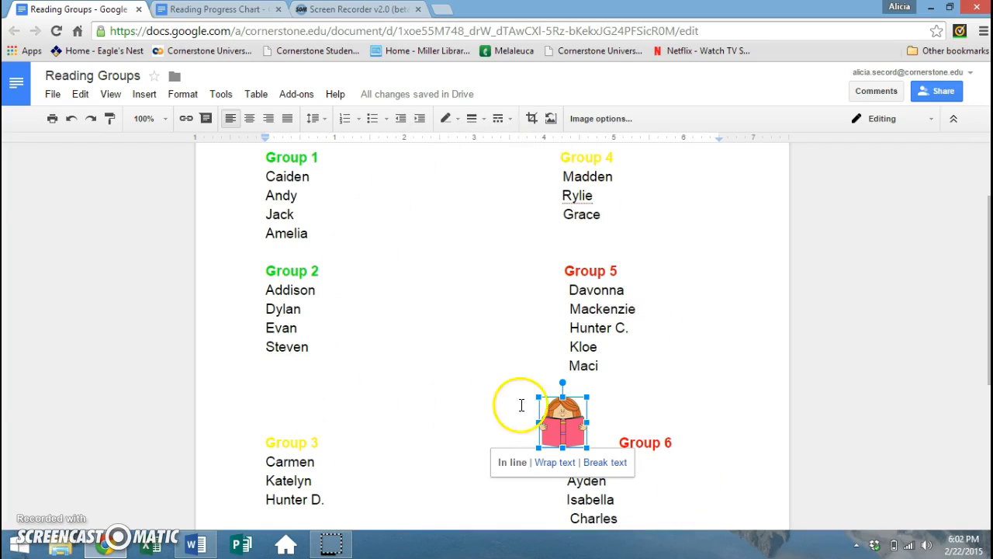
pyautogui.click(566, 463)
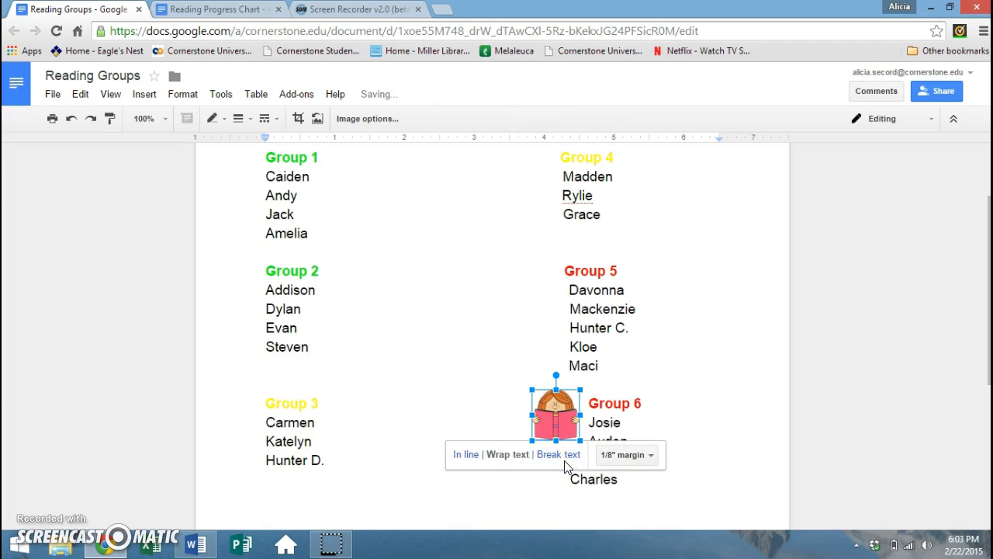
pyautogui.click(653, 457)
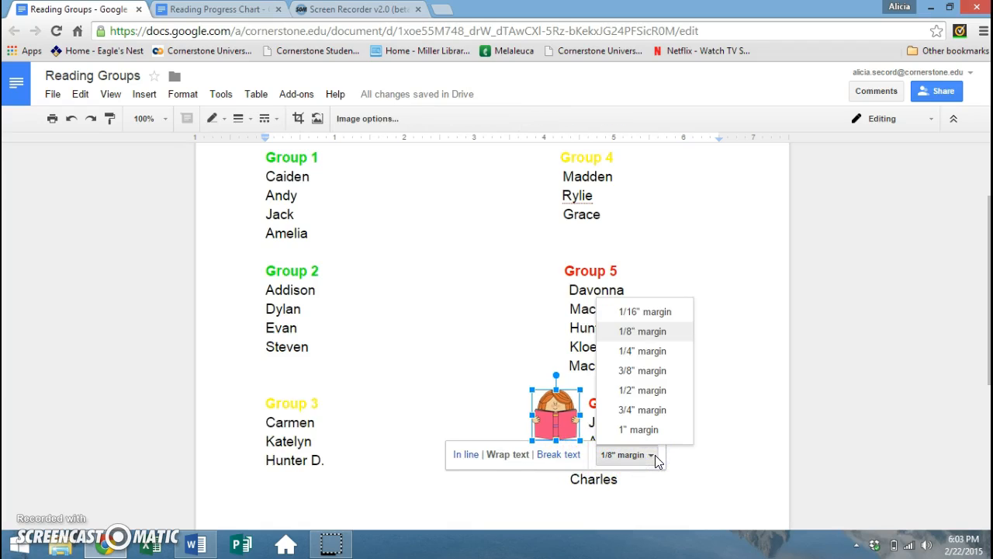
pyautogui.click(649, 312)
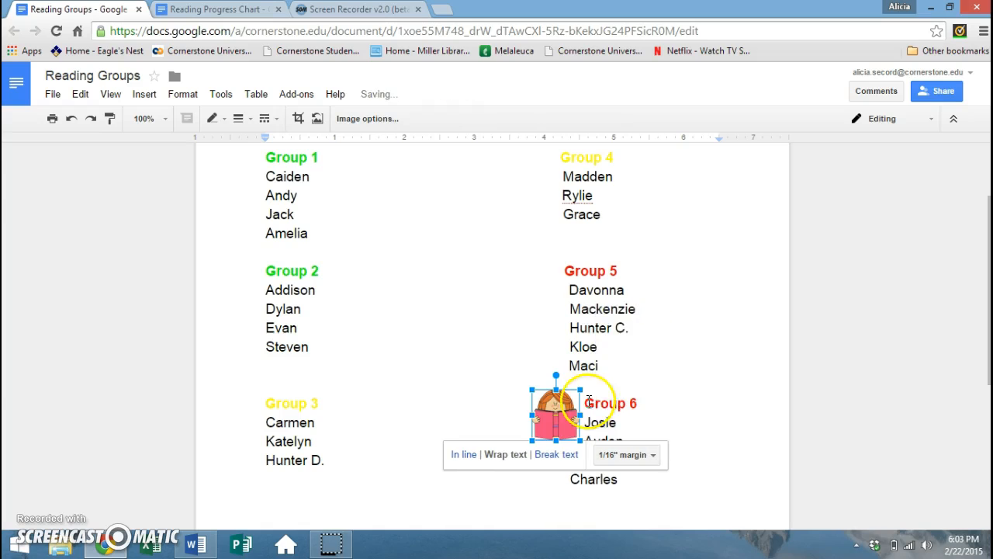
pyautogui.moveTo(551, 423); pyautogui.dragTo(337, 230)
# - Insert a blank line above Group 1 so the icon sits beside the Reading Groups title
pyautogui.click(467, 257)
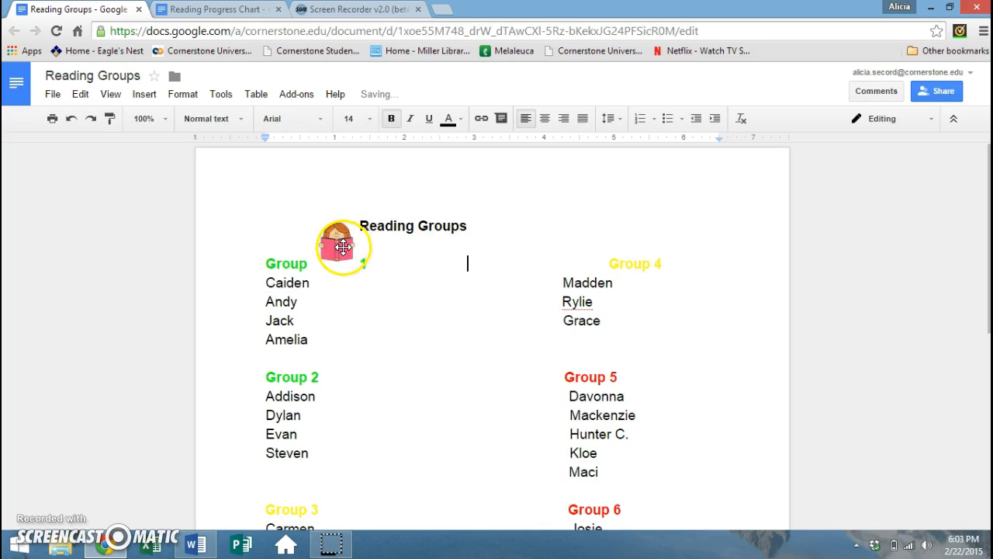
pyautogui.click(262, 261)
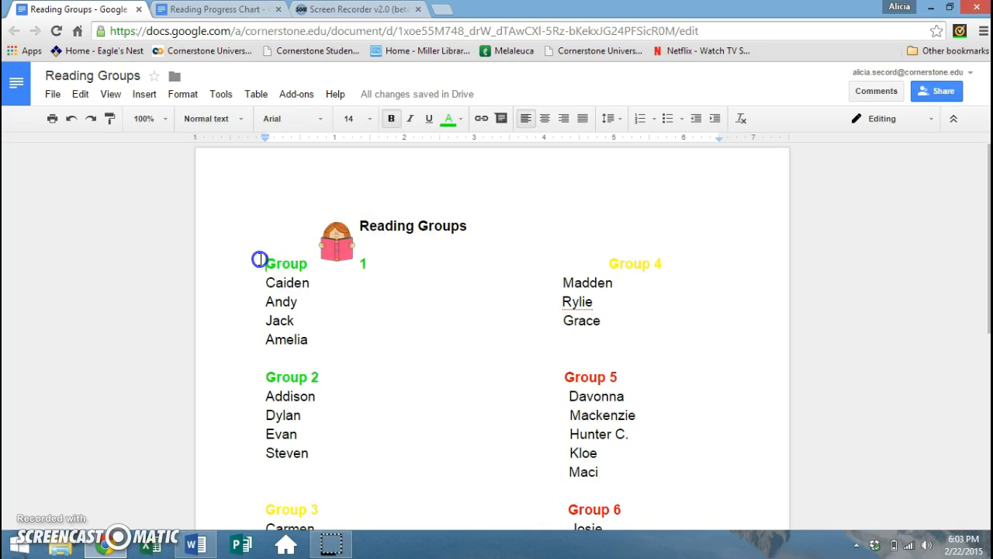
pyautogui.press('Return')
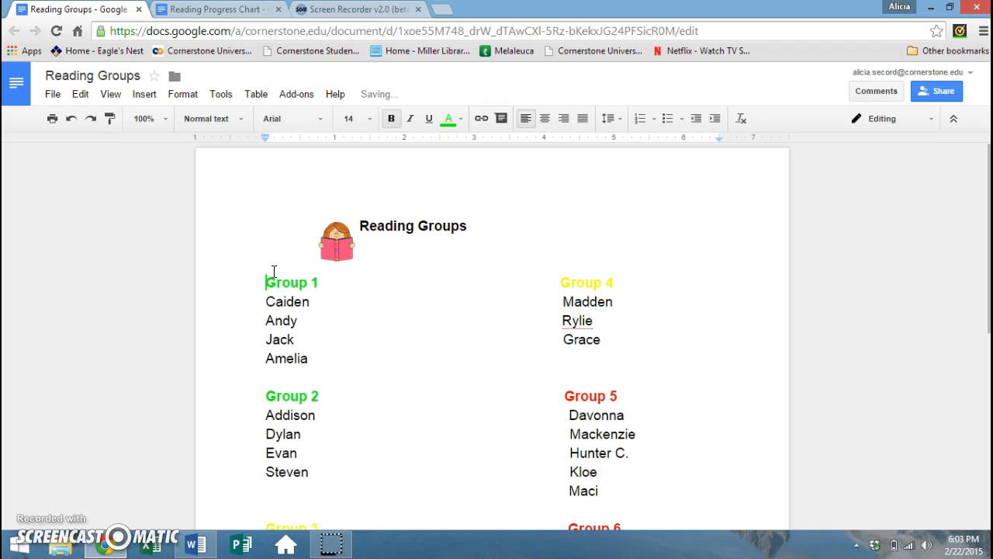
pyautogui.click(394, 241)
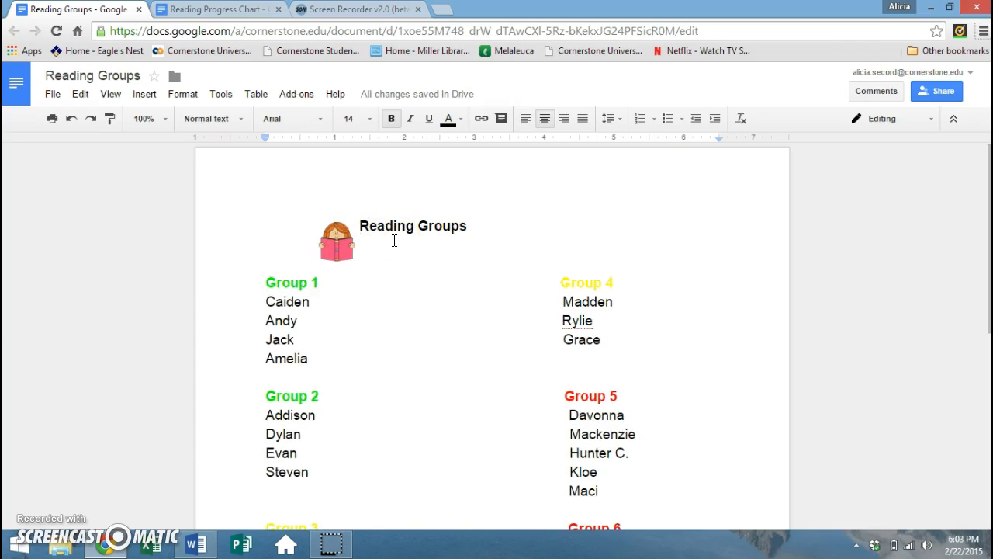
pyautogui.click(345, 231)
pyautogui.click(535, 254)
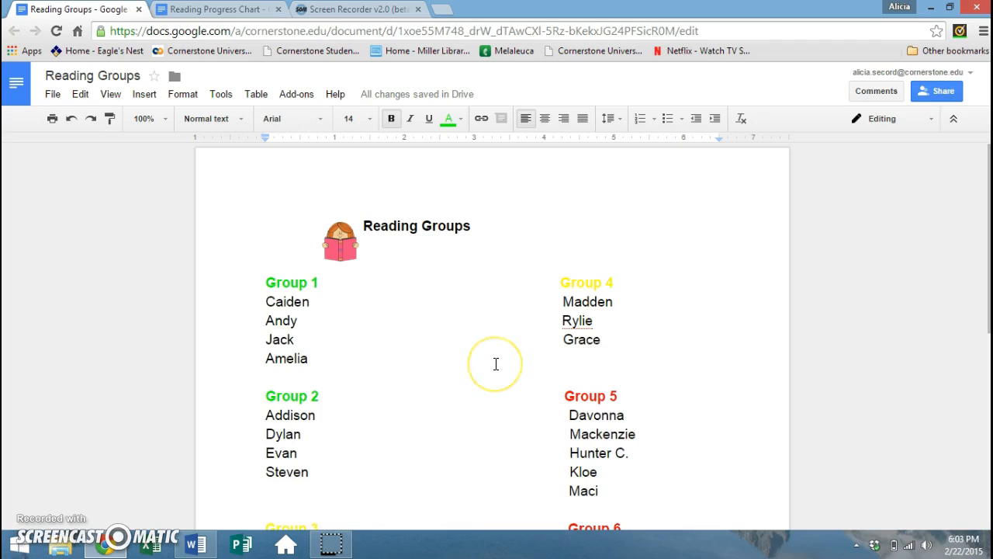
pyautogui.click(518, 383)
pyautogui.scroll(-1, 674, 298)
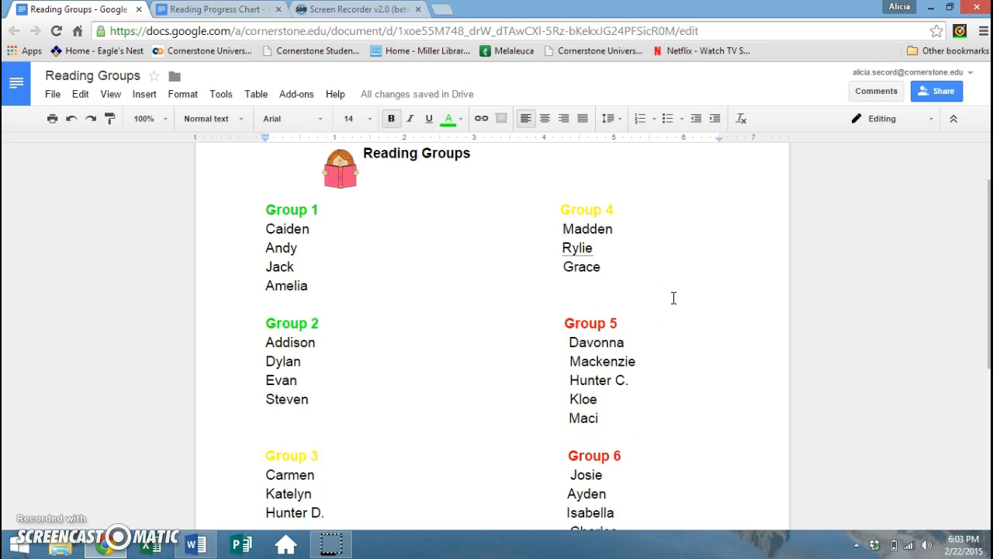
pyautogui.scroll(-2, 673, 298)
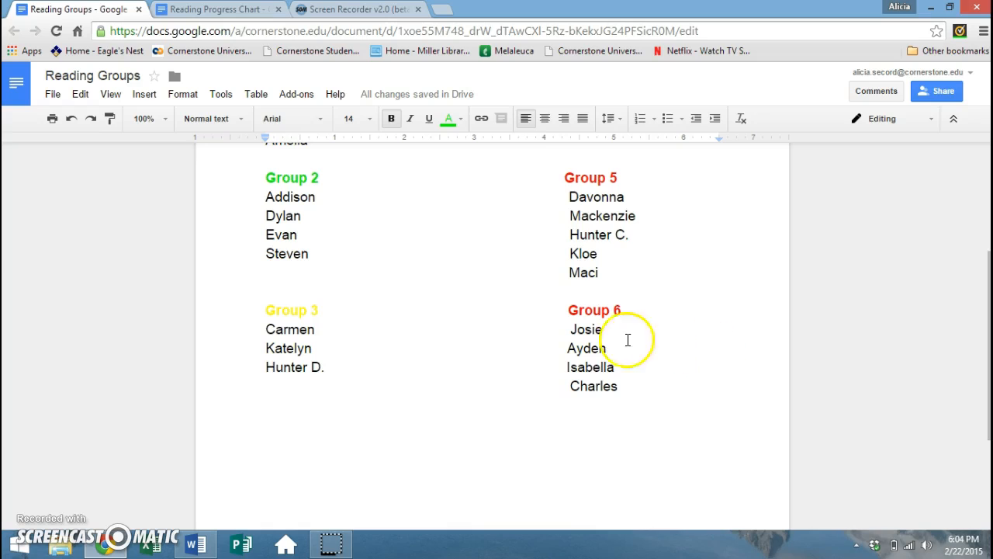
pyautogui.scroll(2, 669, 316)
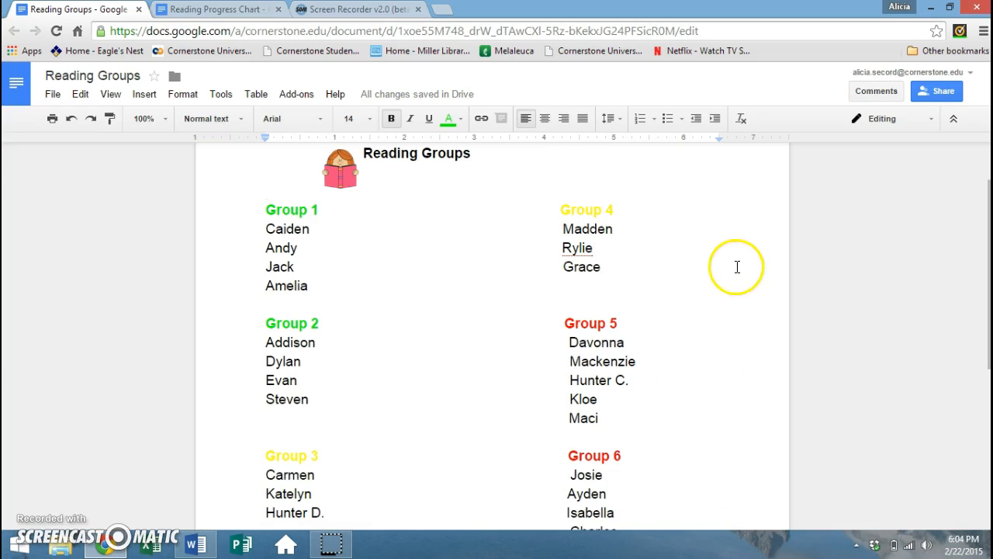
pyautogui.scroll(1, 731, 215)
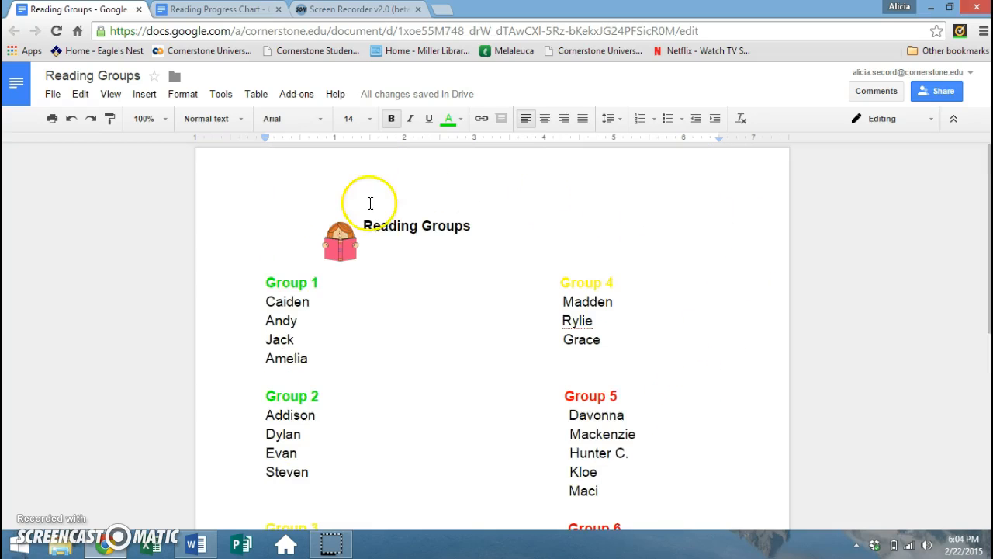
pyautogui.scroll(-2, 694, 376)
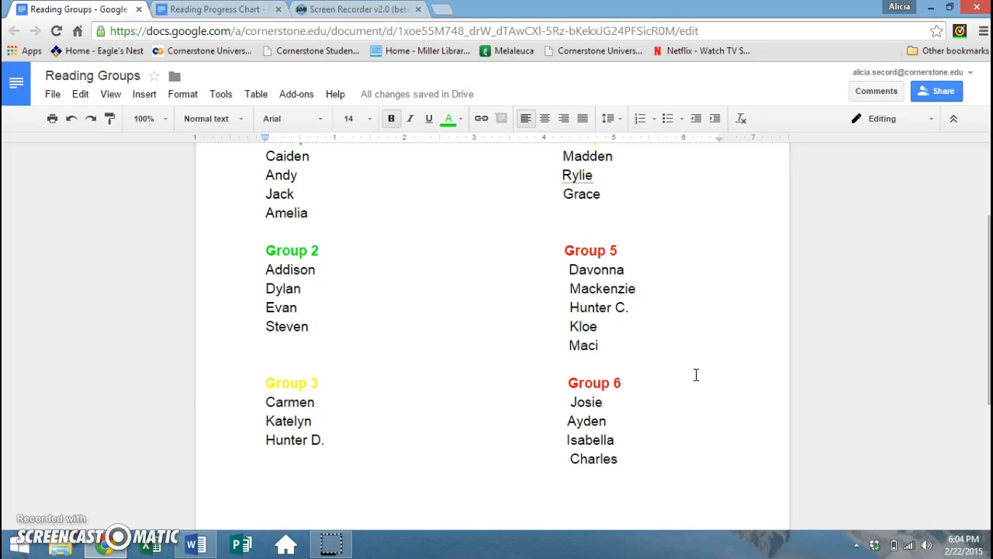
pyautogui.scroll(2, 696, 363)
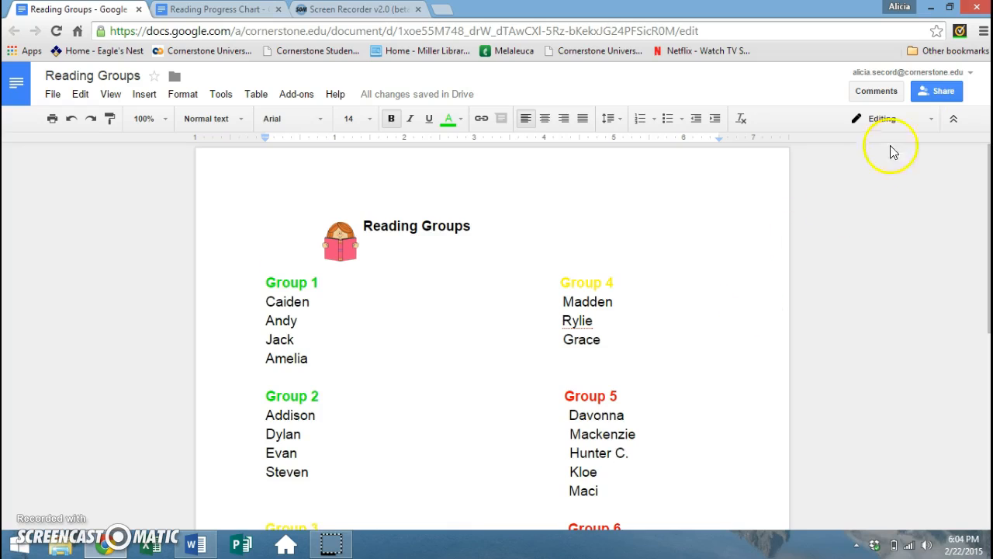
# - Share the document with the recipient's e-mail address, with Can edit access, and send the invitation
pyautogui.click(941, 94)
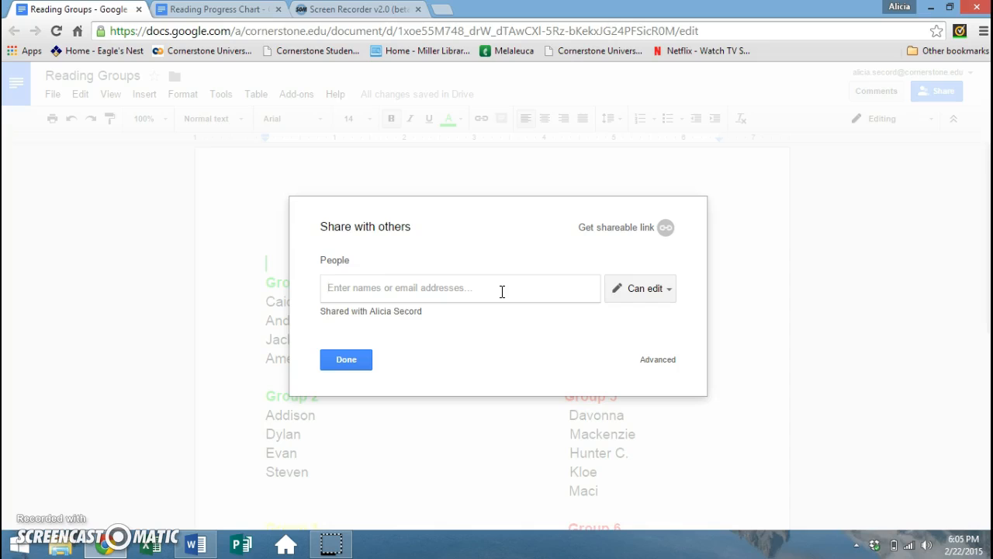
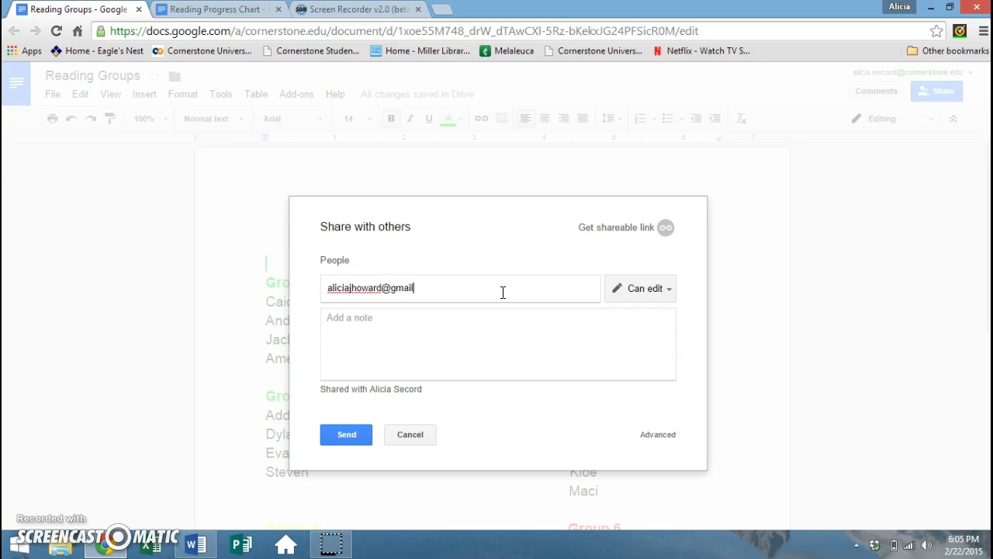
pyautogui.click(501, 296)
pyautogui.click(671, 291)
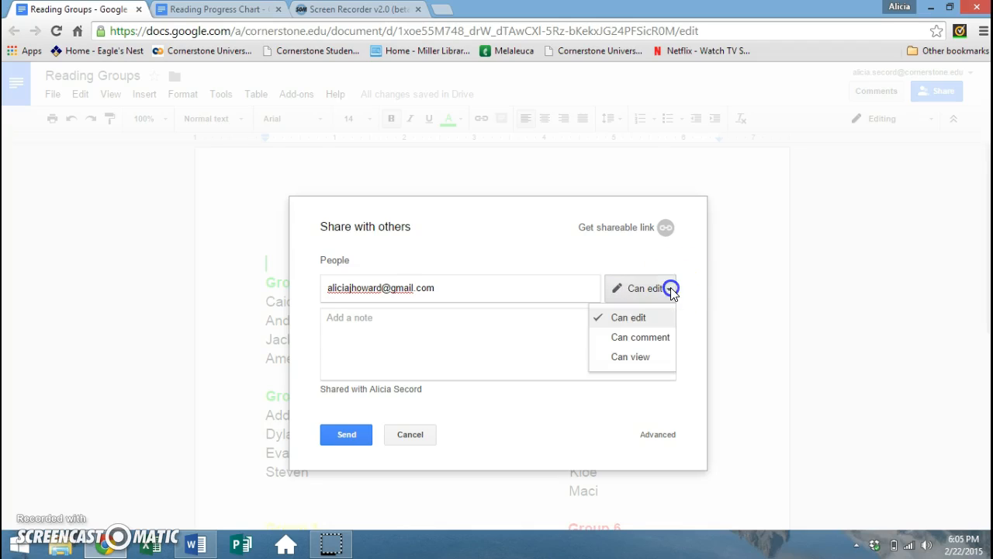
pyautogui.click(661, 339)
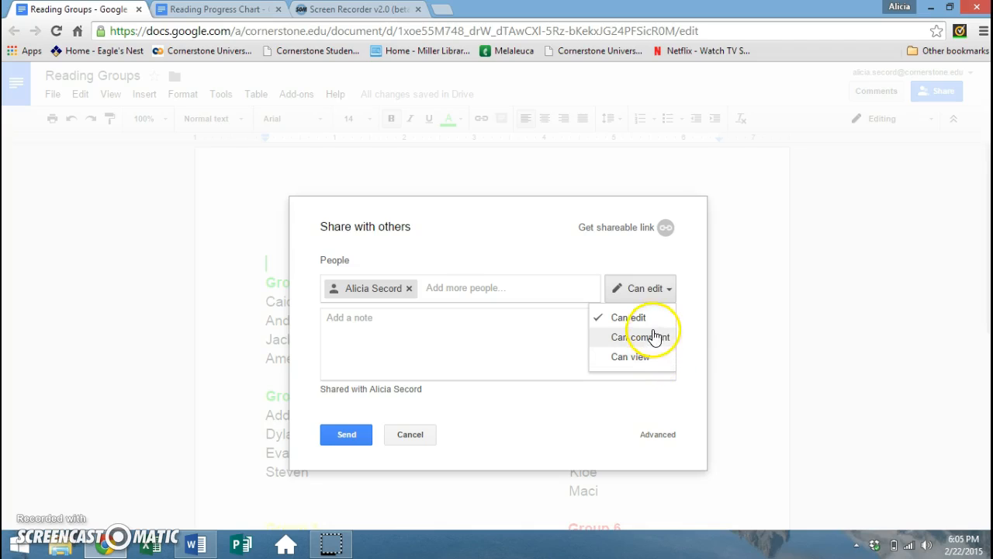
pyautogui.click(654, 320)
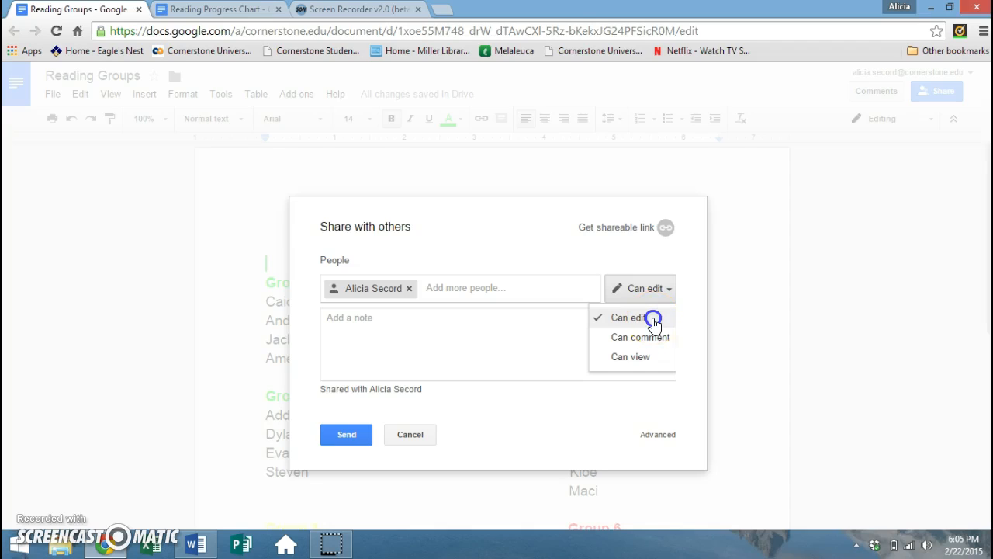
pyautogui.click(347, 436)
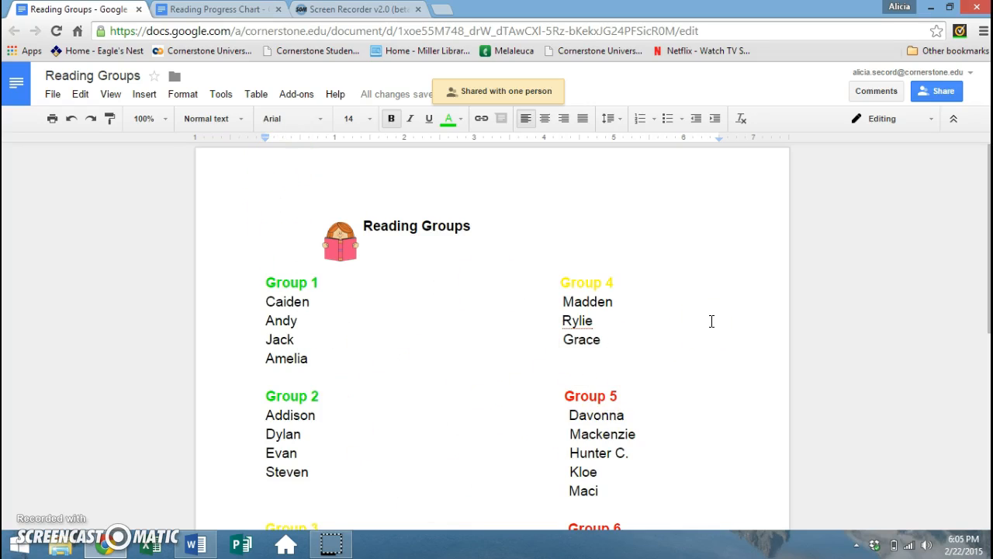
# - Scroll through the shared Reading Groups document to review its final layout
pyautogui.scroll(-1, 711, 320)
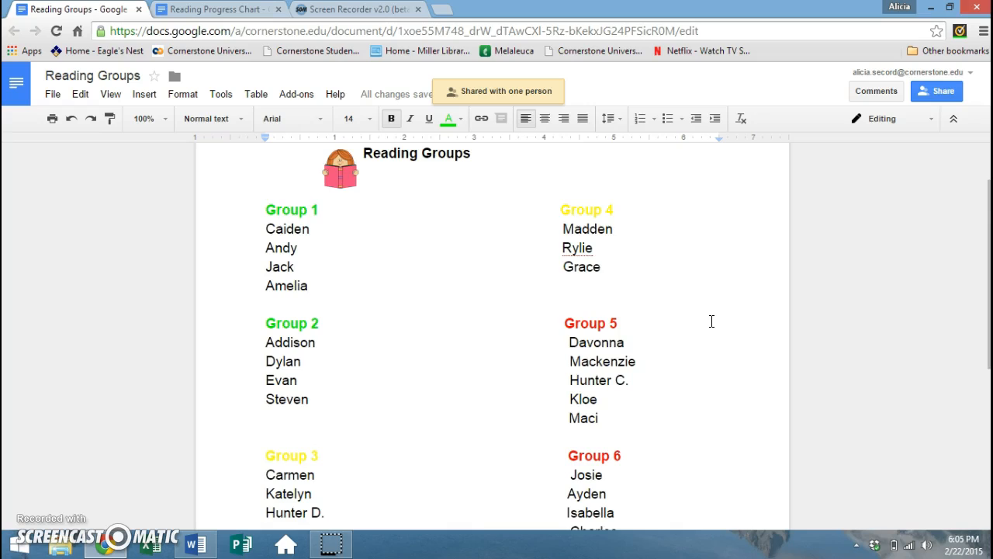
pyautogui.scroll(-1, 712, 321)
pyautogui.scroll(-3, 712, 321)
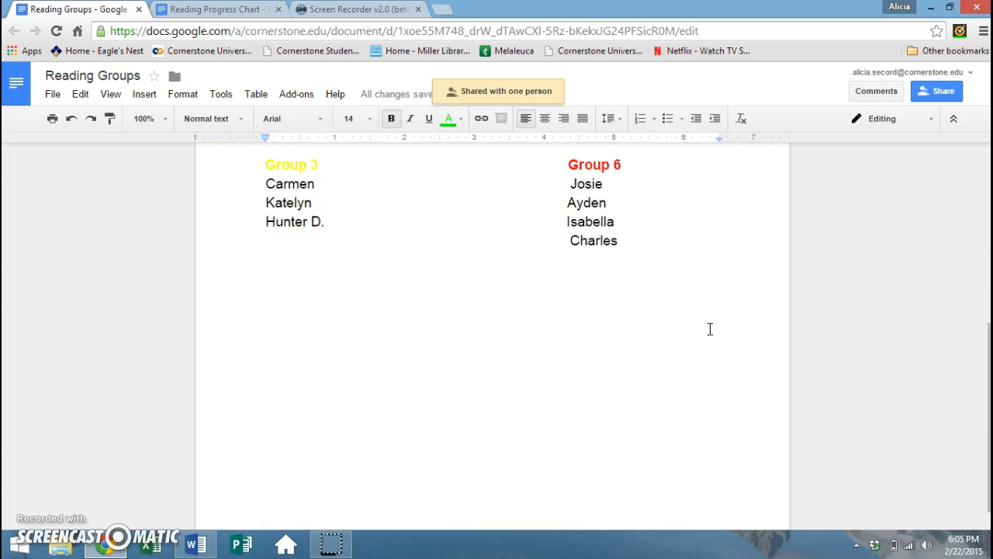
pyautogui.scroll(5, 710, 329)
pyautogui.click(617, 367)
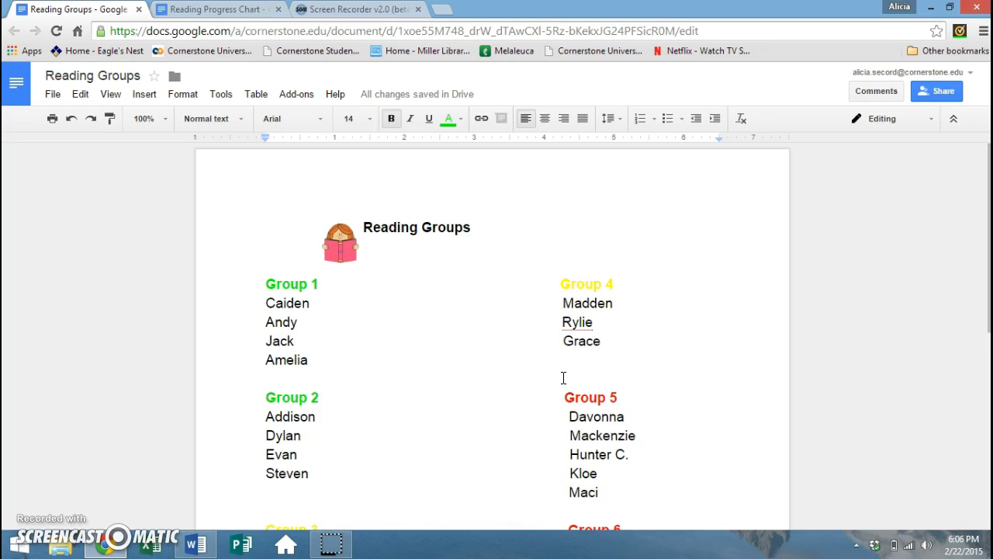
# - Switch to the Reading Progress Chart and scroll through its table of levels 24 to R
pyautogui.click(186, 9)
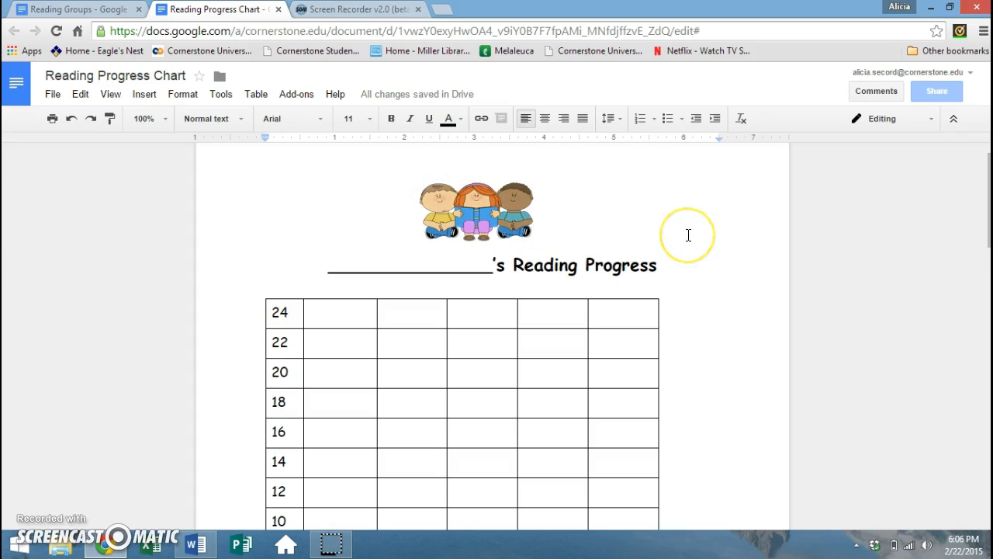
pyautogui.scroll(-1, 688, 235)
pyautogui.scroll(1, 689, 235)
pyautogui.scroll(-1, 710, 258)
pyautogui.scroll(-1, 710, 259)
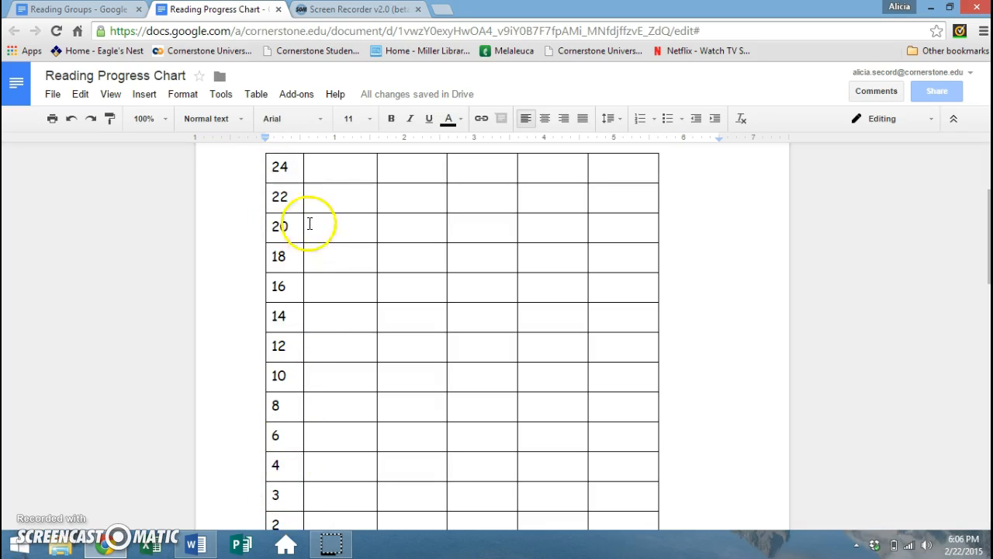
pyautogui.scroll(-2, 281, 472)
pyautogui.scroll(-1, 281, 472)
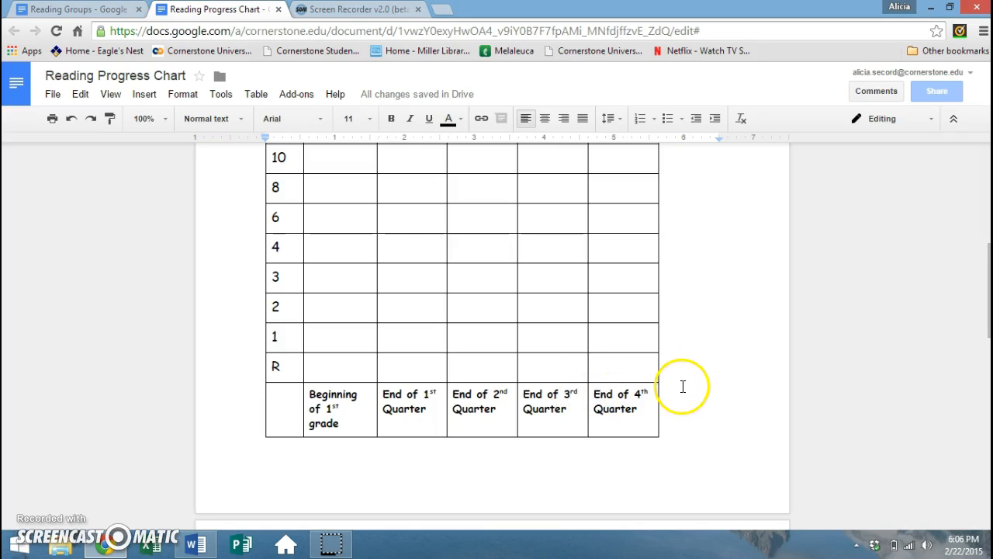
pyautogui.scroll(2, 684, 392)
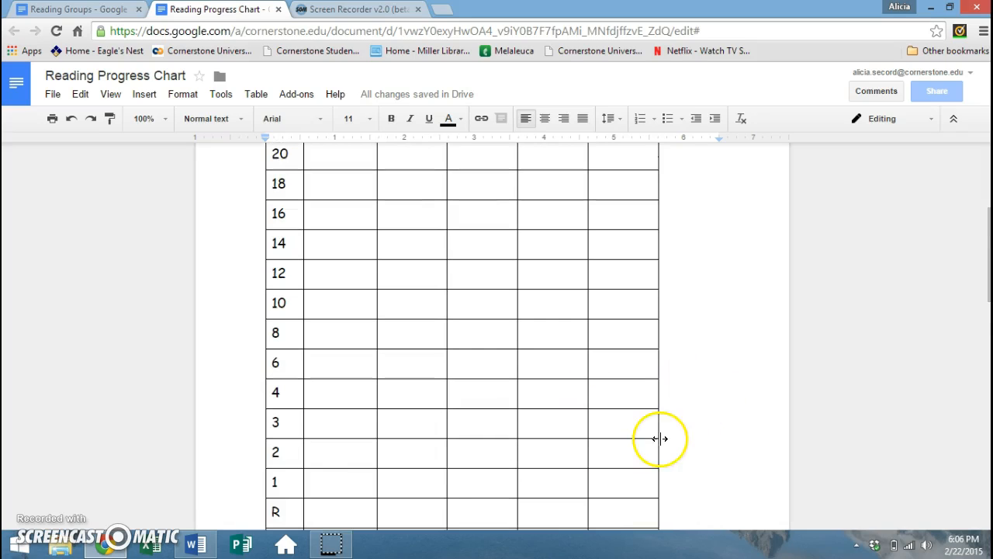
# - Center the Beginning of 1st grade cells in rows R and 1
pyautogui.moveTo(355, 511); pyautogui.dragTo(346, 485)
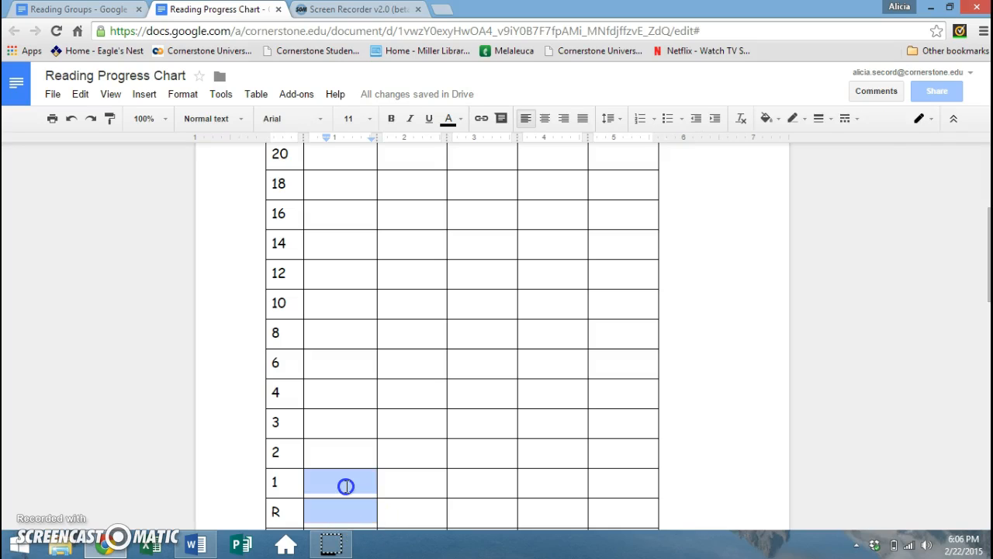
pyautogui.hotkey('ctrl', 'shift', 'e')
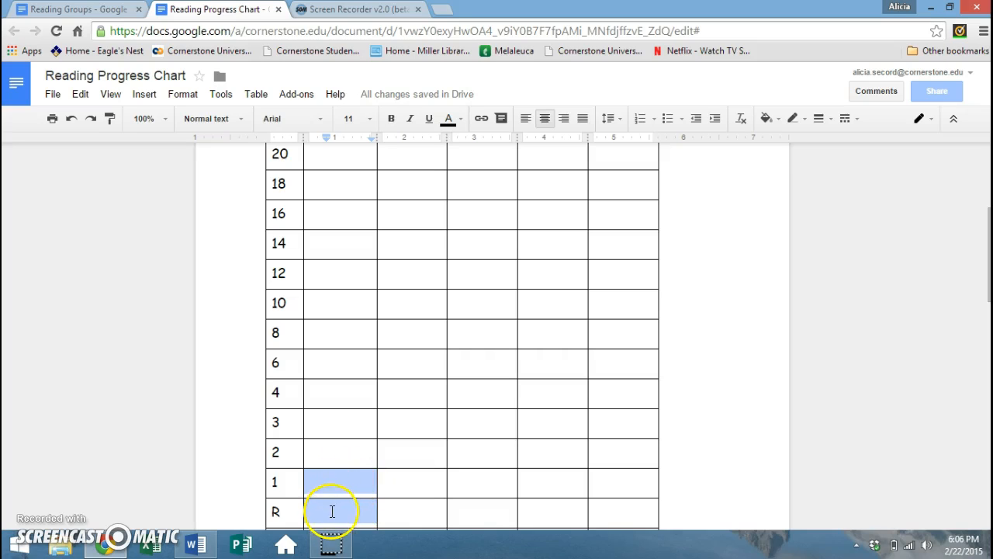
pyautogui.scroll(-2, 333, 479)
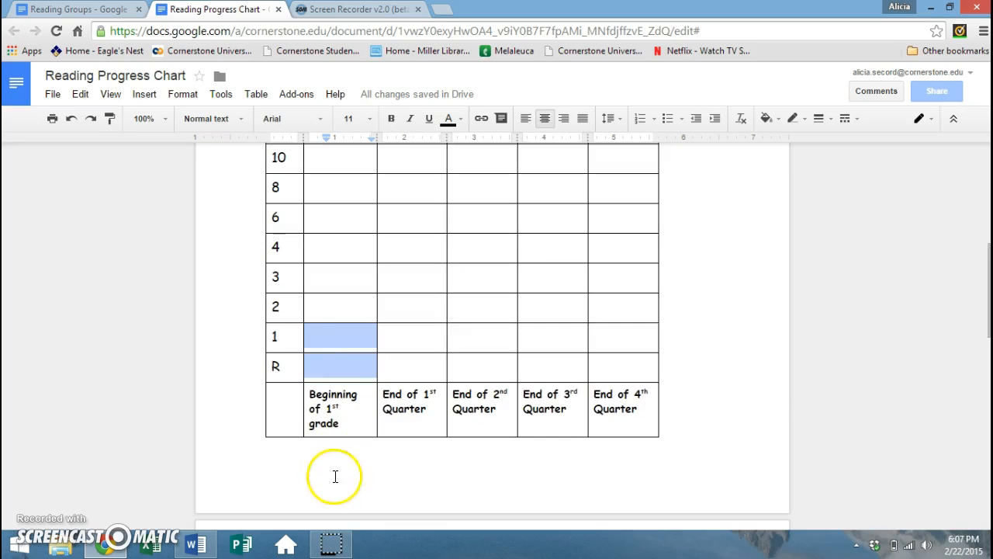
# - Set those cells' background colour to blue in Table properties
pyautogui.rightClick(331, 339)
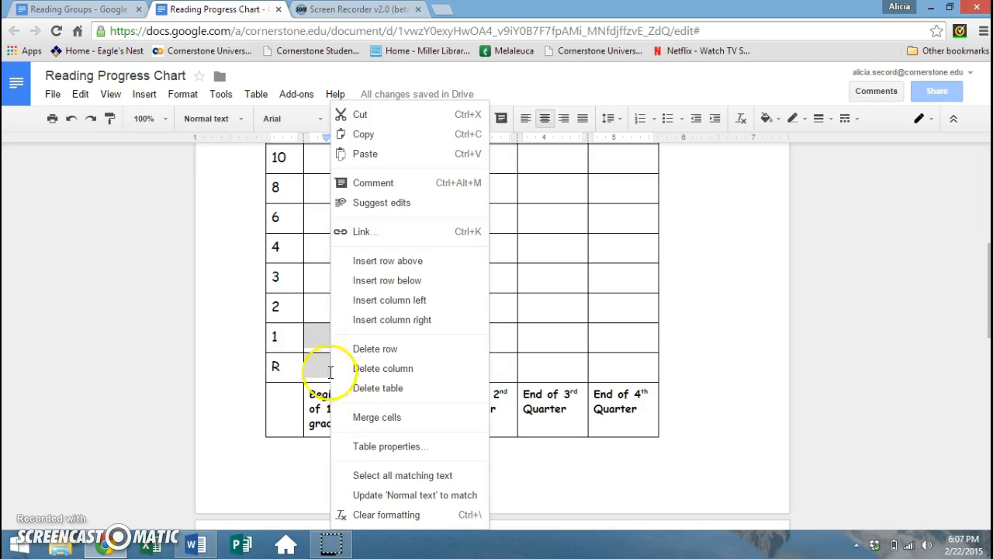
pyautogui.click(362, 454)
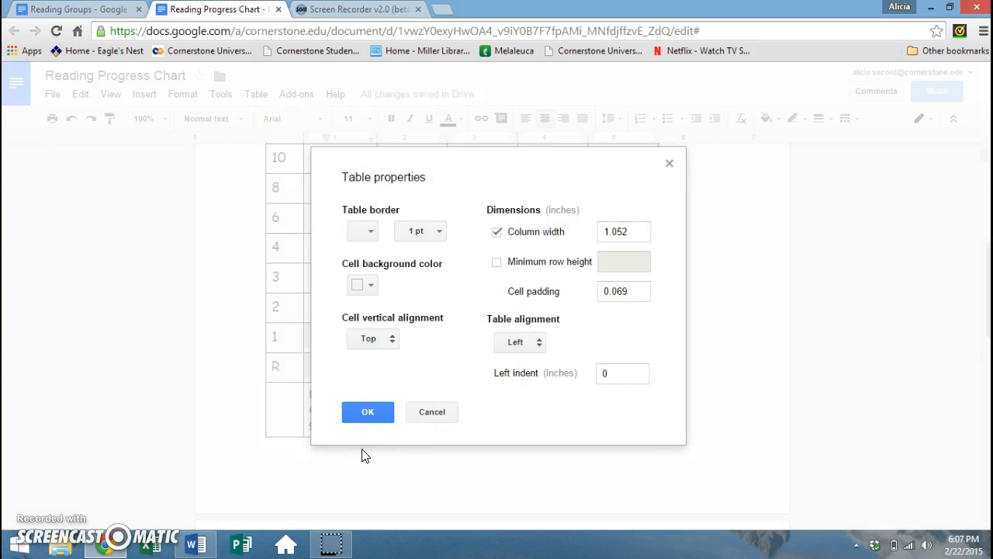
pyautogui.click(373, 289)
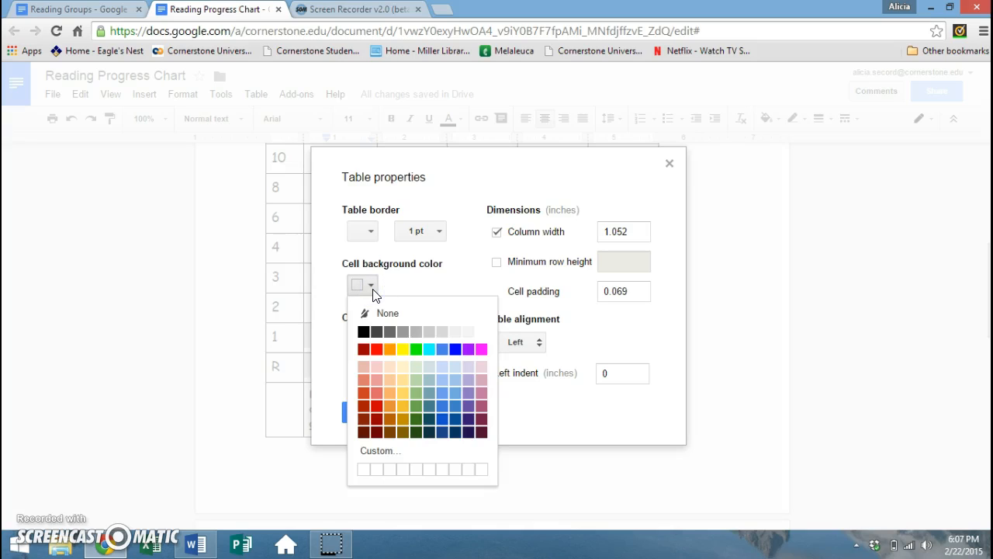
pyautogui.click(442, 406)
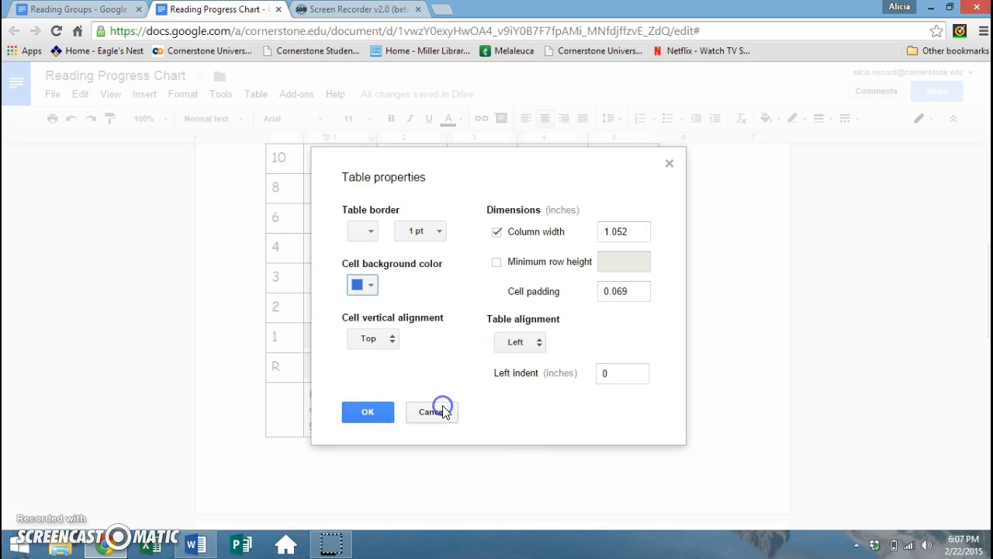
pyautogui.click(369, 411)
pyautogui.click(389, 491)
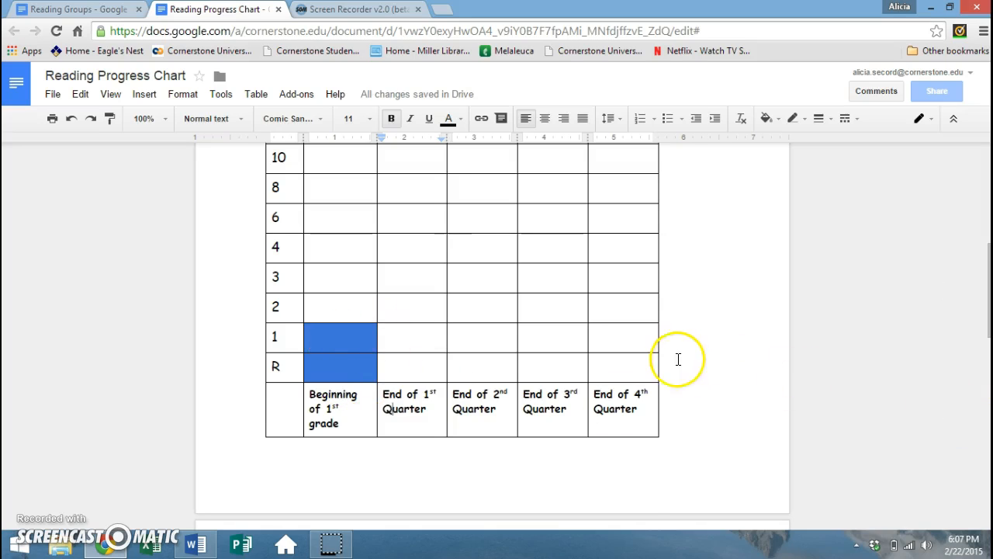
pyautogui.scroll(1, 683, 360)
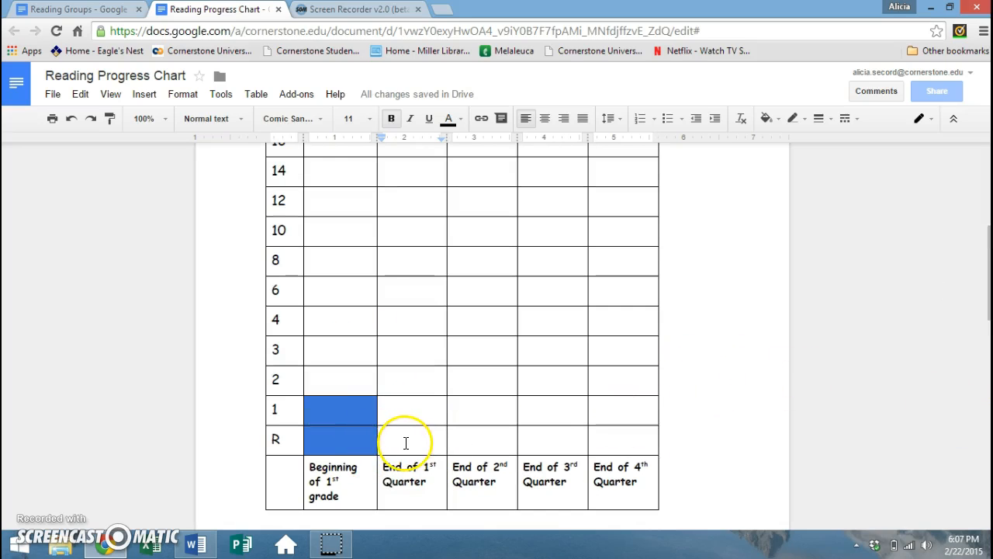
# - Give the End of 1st Quarter cells for levels R through 6 a magenta background via Table properties
pyautogui.moveTo(404, 445); pyautogui.dragTo(408, 292)
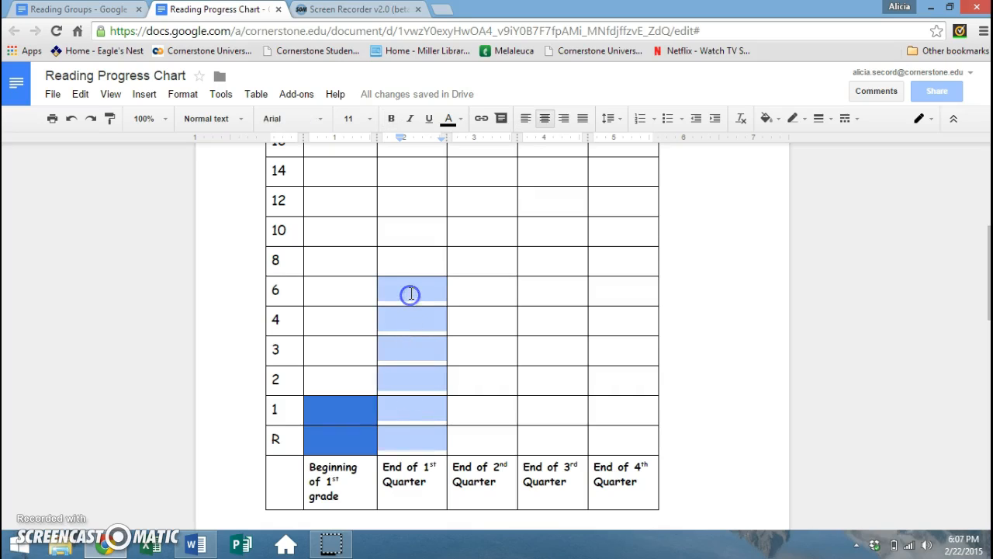
pyautogui.moveTo(408, 437); pyautogui.dragTo(406, 293)
pyautogui.rightClick(407, 286)
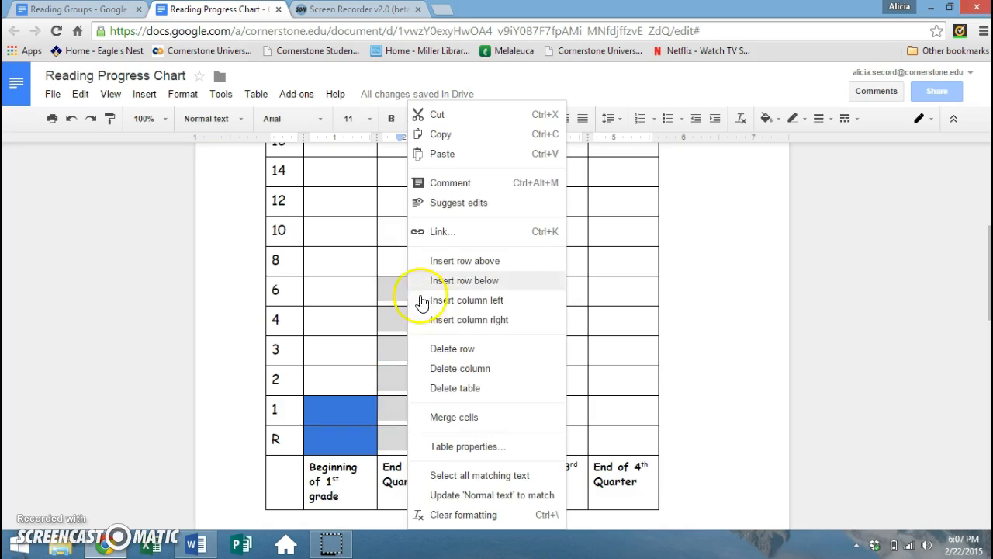
pyautogui.click(476, 448)
pyautogui.click(372, 286)
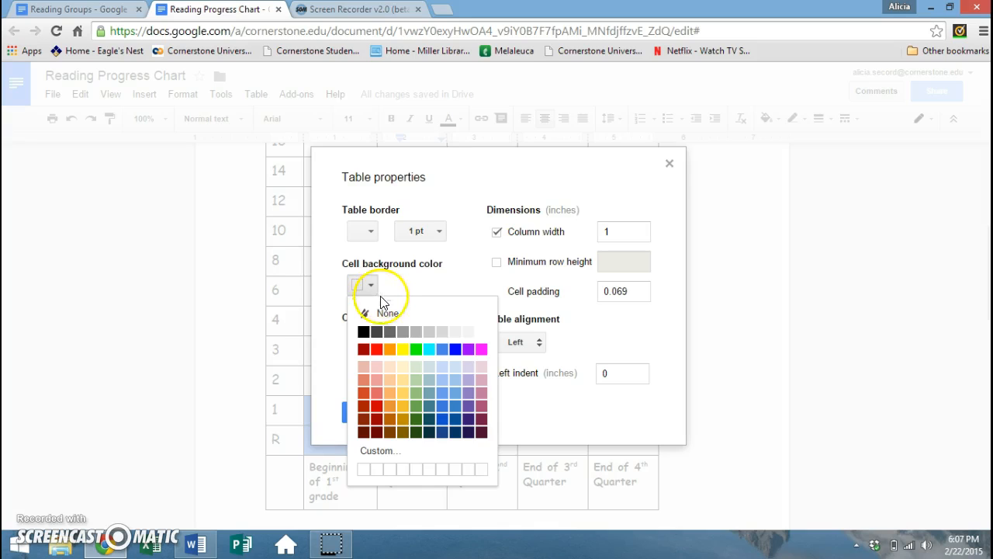
pyautogui.click(481, 351)
pyautogui.click(369, 419)
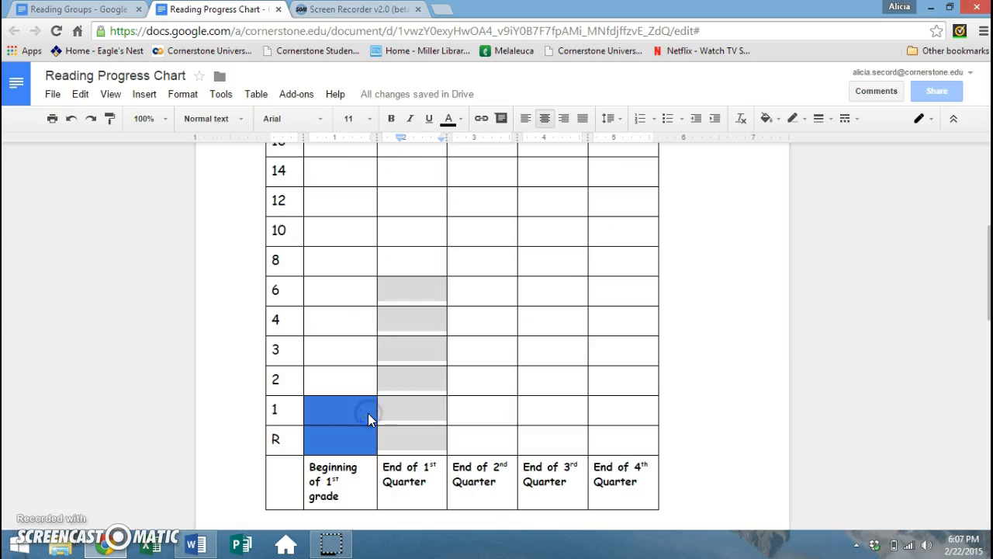
pyautogui.click(723, 405)
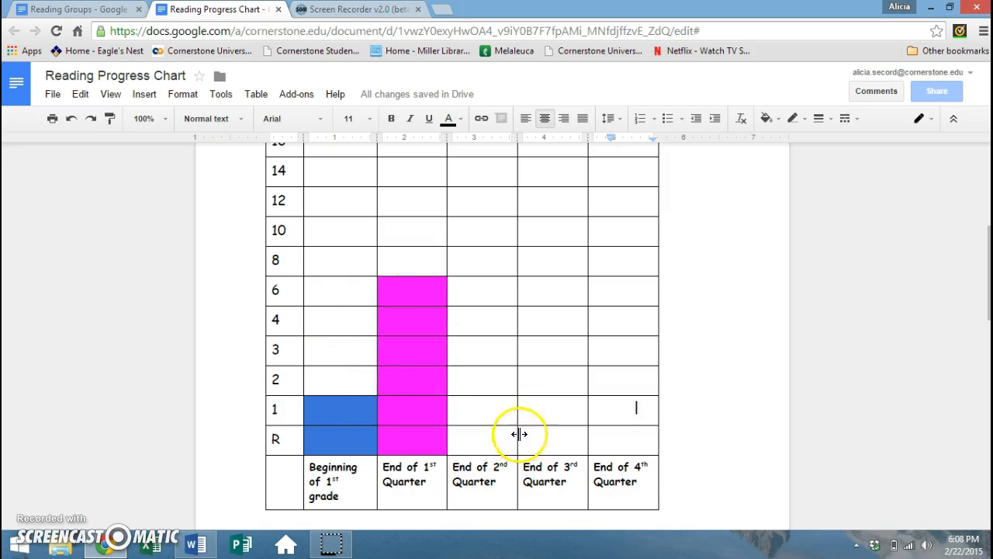
pyautogui.scroll(5, 736, 425)
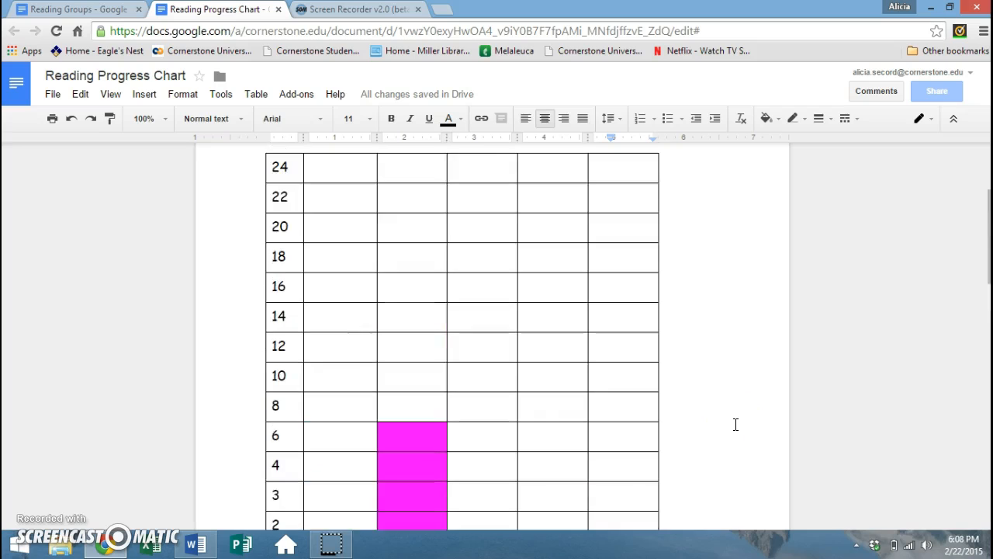
pyautogui.scroll(-3, 736, 425)
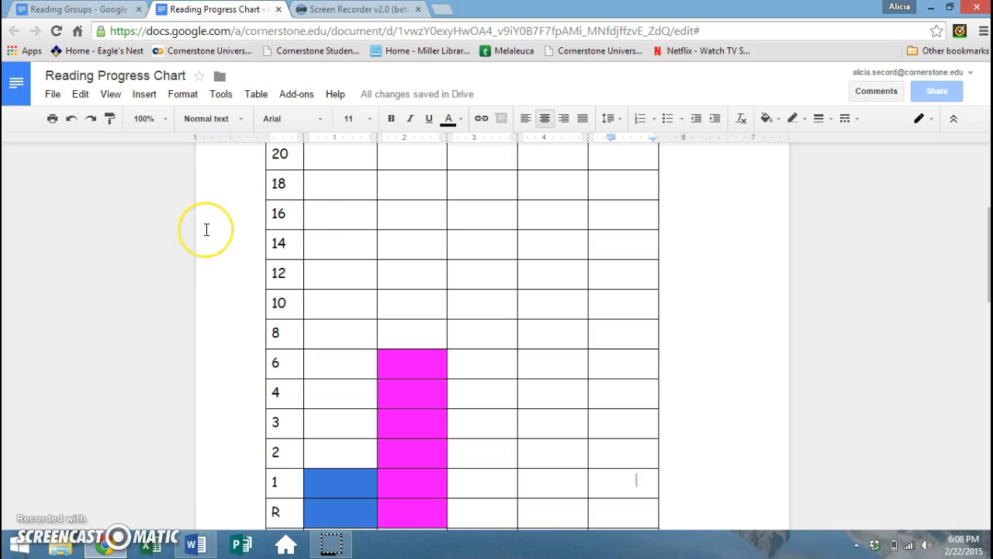
pyautogui.scroll(3, 207, 236)
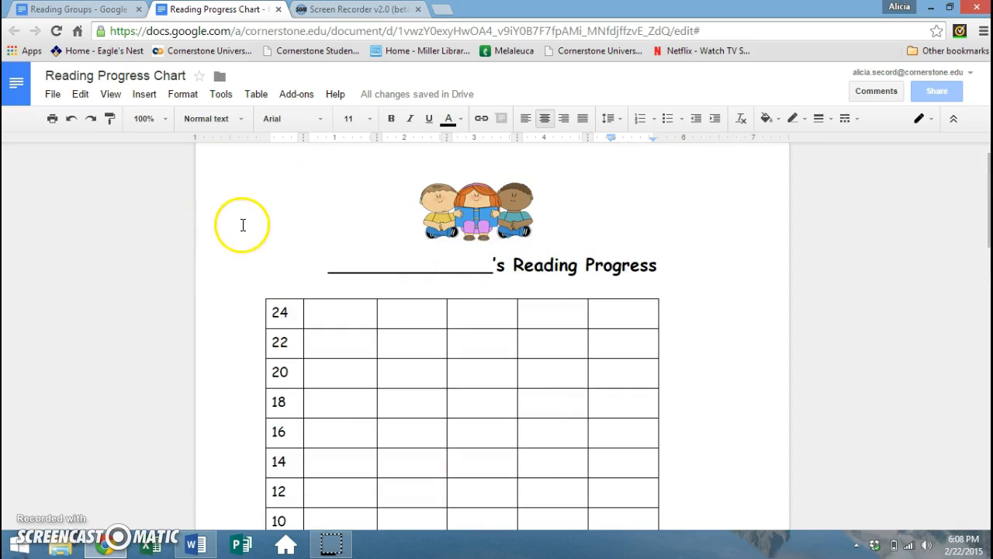
# - Download the chart as a Microsoft Word (.docx) file and open it from the download bar
pyautogui.click(59, 98)
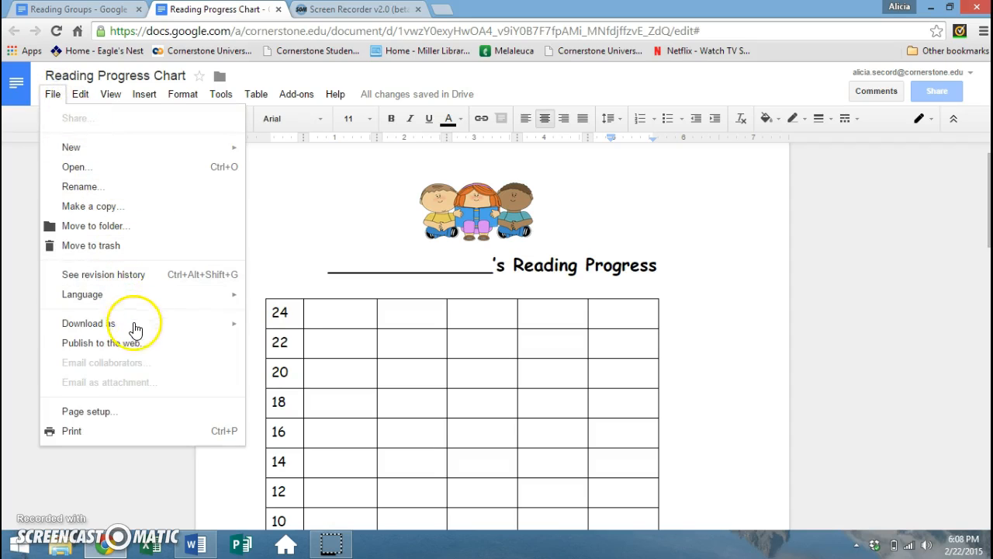
pyautogui.moveTo(136, 336)
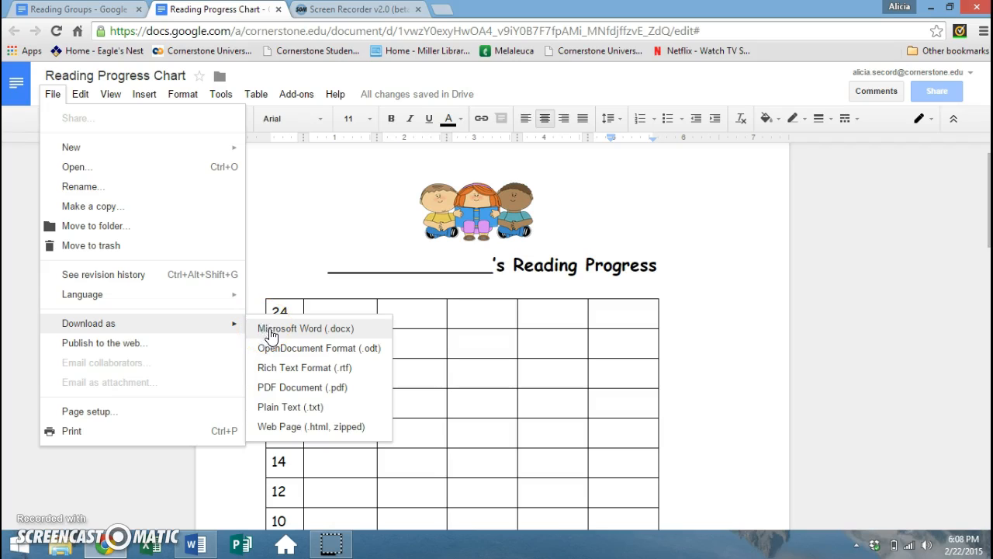
pyautogui.click(291, 390)
pyautogui.click(292, 332)
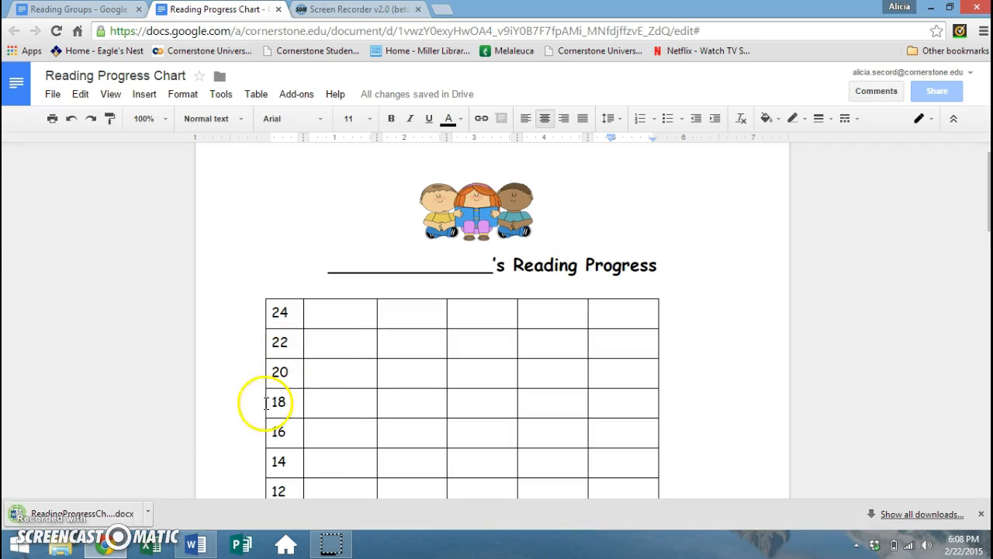
pyautogui.click(110, 516)
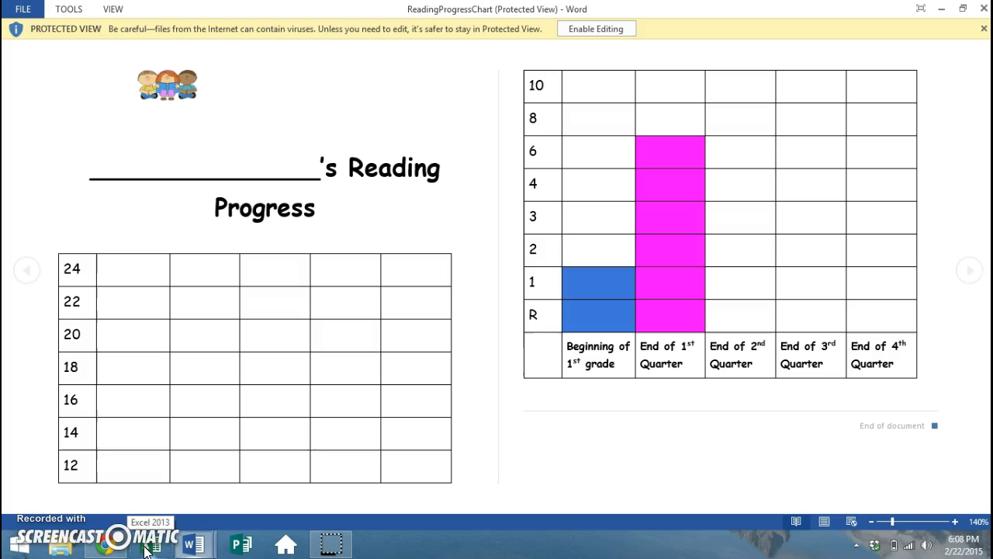
# - Enable editing in Word and look through the downloaded chart's table
pyautogui.click(626, 29)
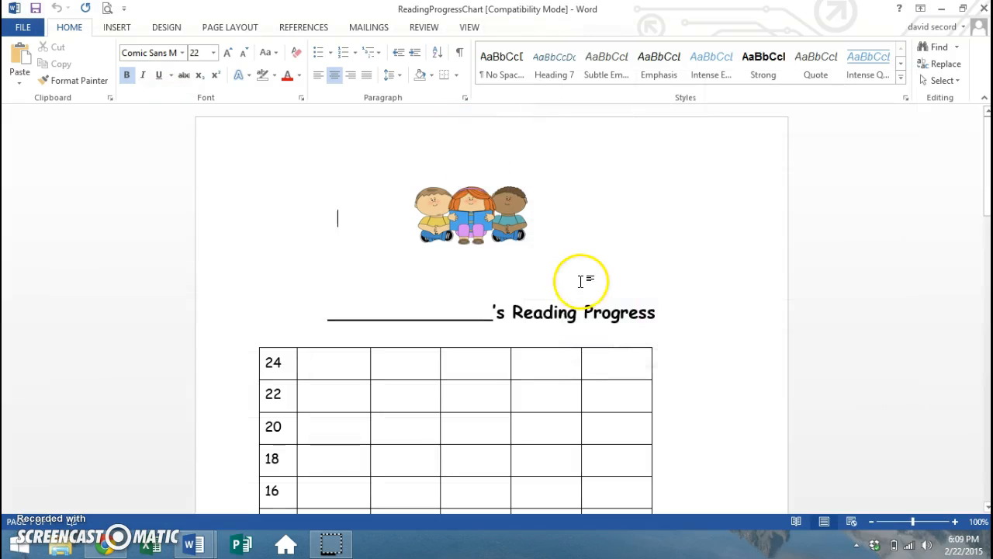
pyautogui.scroll(-3, 594, 274)
pyautogui.scroll(-1, 607, 286)
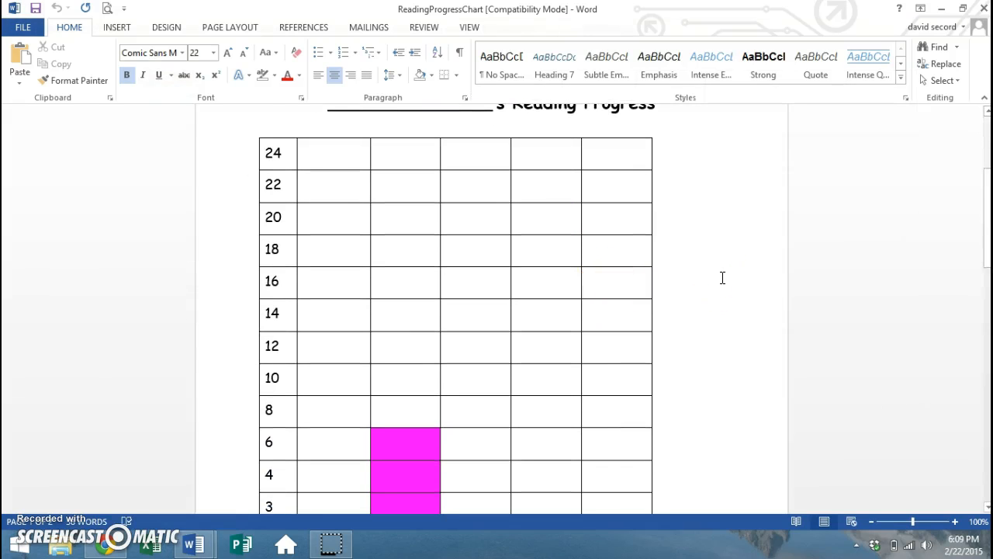
pyautogui.scroll(-3, 721, 278)
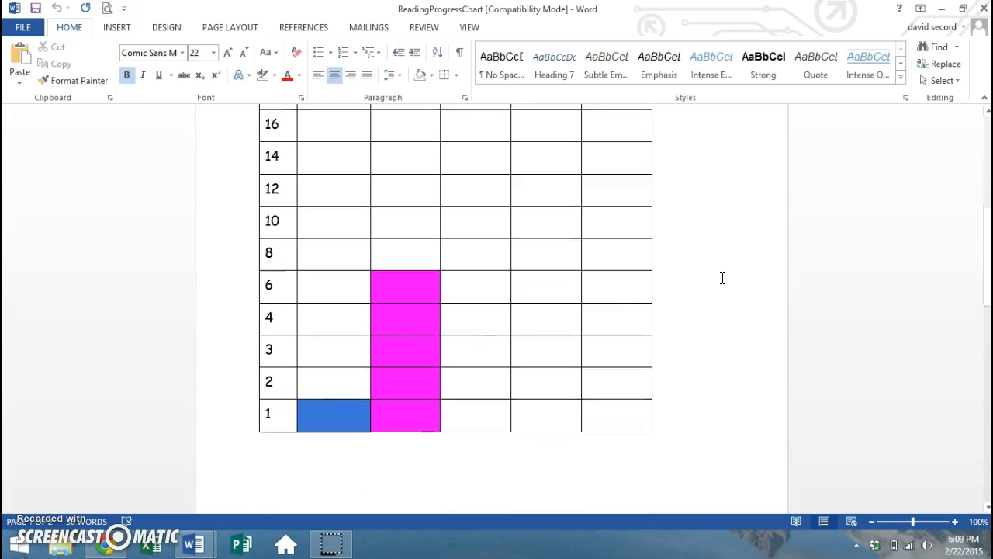
pyautogui.scroll(-1, 721, 278)
pyautogui.scroll(-4, 721, 278)
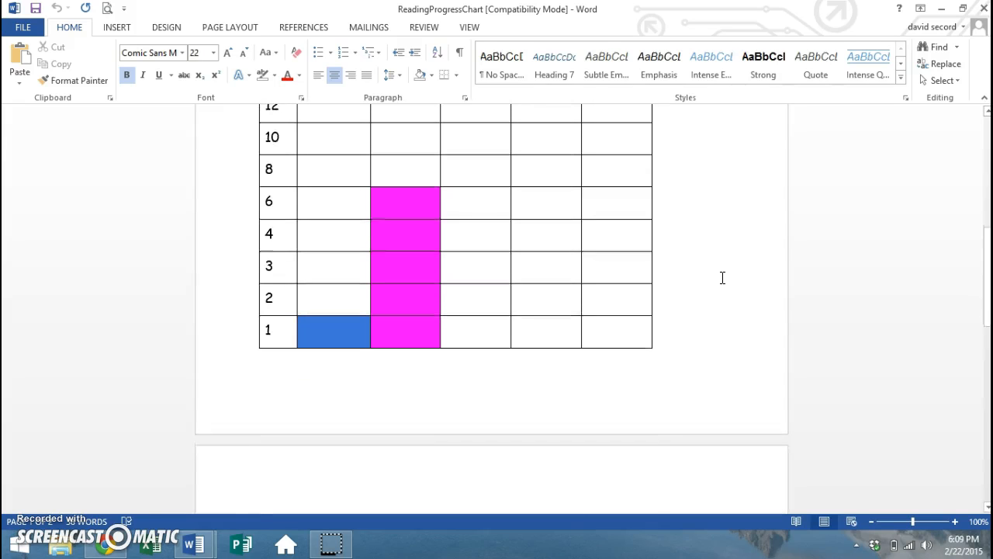
pyautogui.click(579, 422)
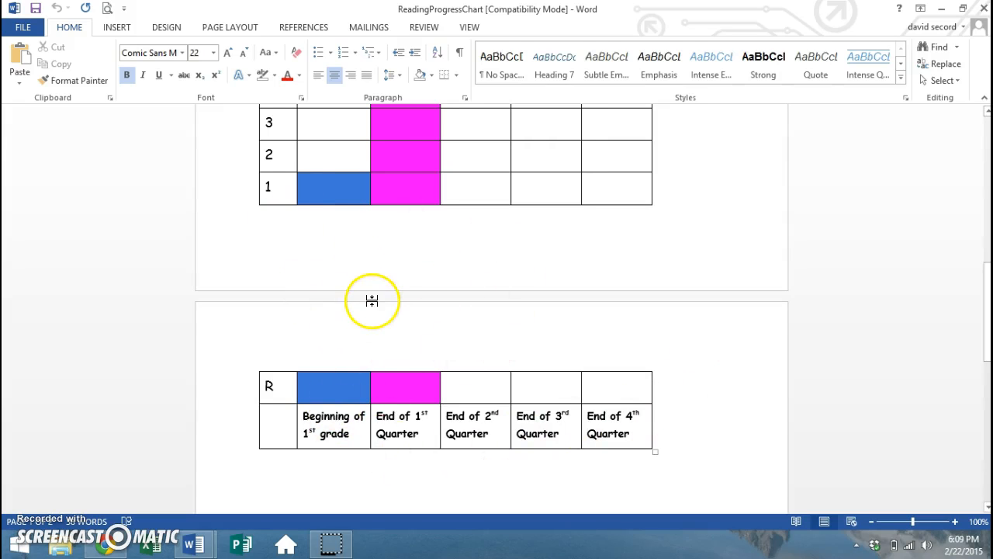
pyautogui.scroll(8, 401, 319)
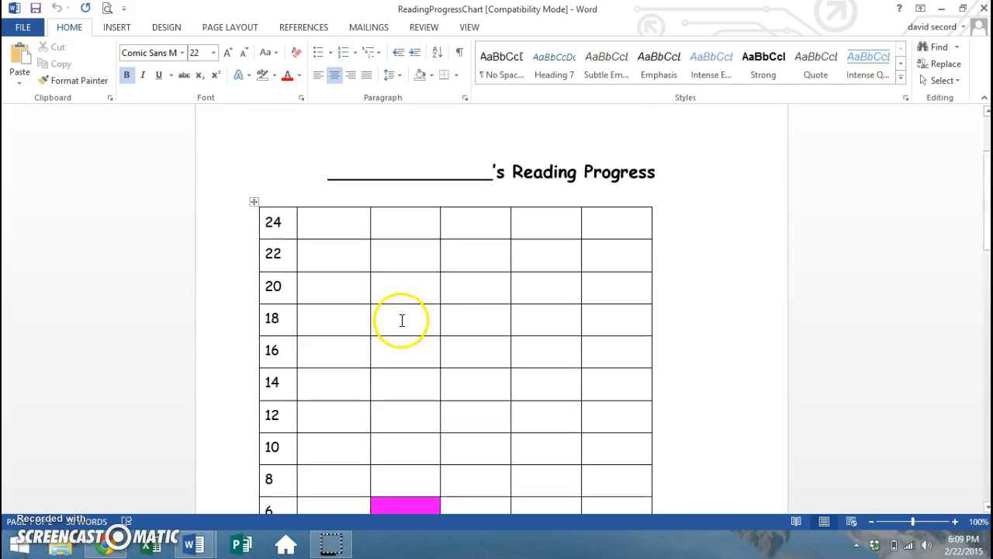
pyautogui.scroll(3, 402, 321)
# - Shrink the three-children-reading clip-art above the Reading Progress title
pyautogui.click(485, 221)
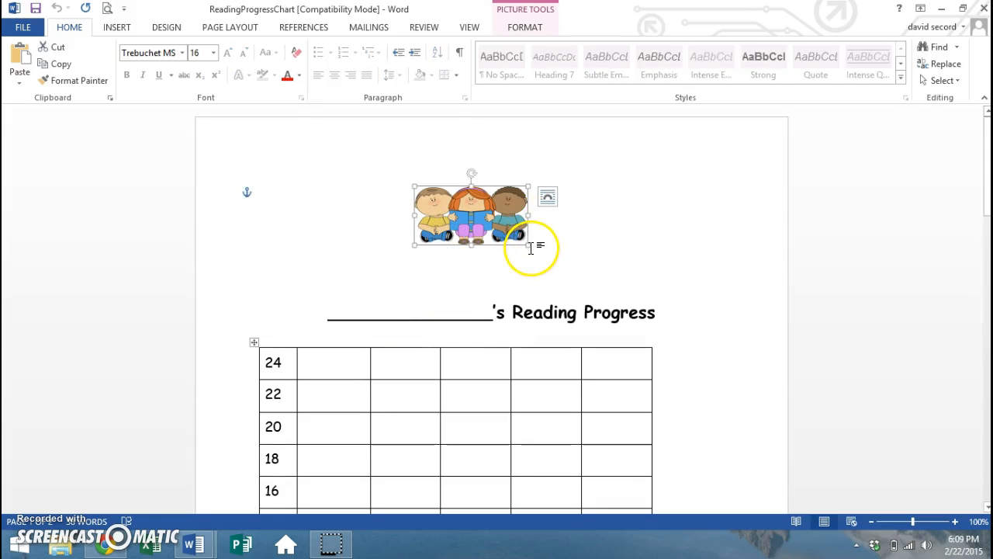
pyautogui.moveTo(530, 247); pyautogui.dragTo(510, 224)
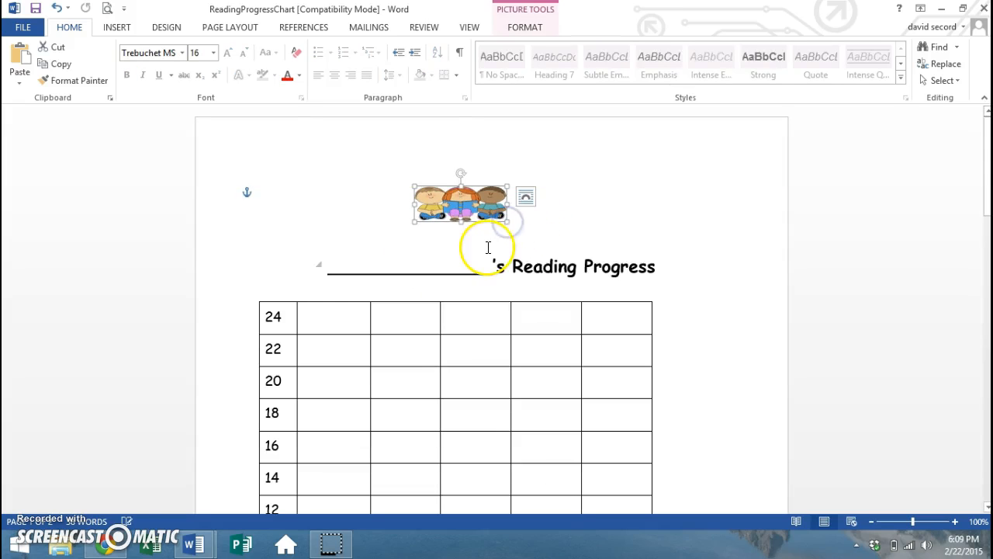
pyautogui.click(300, 252)
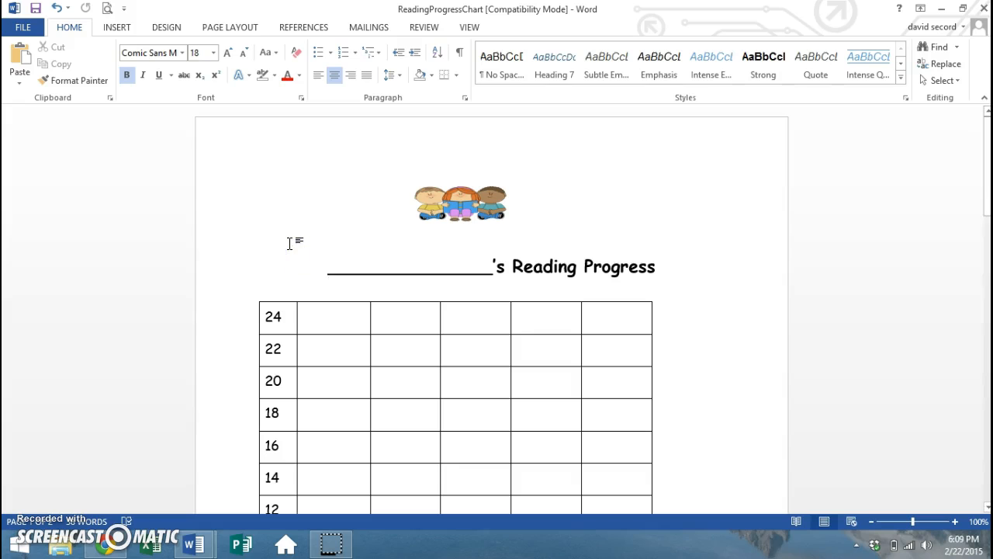
pyautogui.scroll(-10, 295, 271)
pyautogui.scroll(-5, 357, 347)
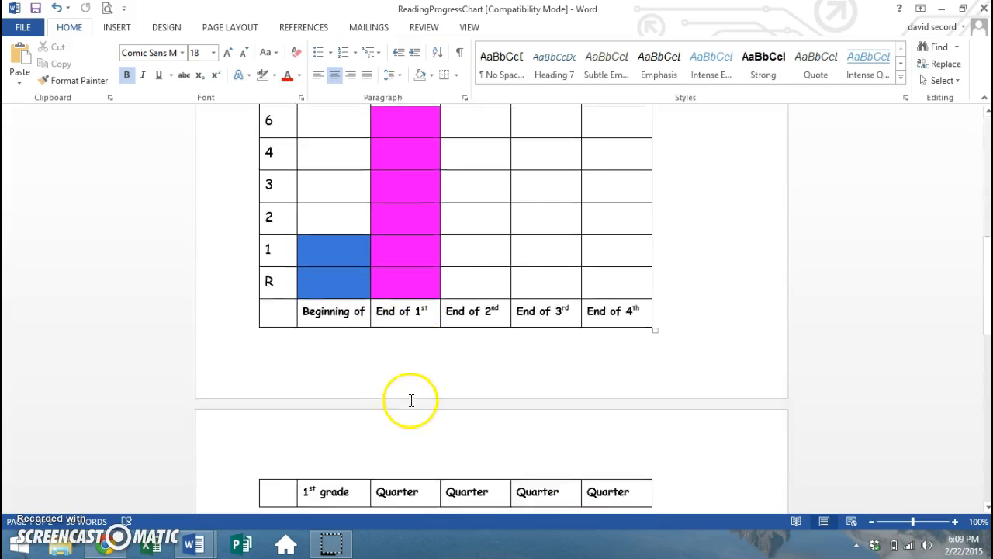
pyautogui.scroll(11, 437, 362)
pyautogui.scroll(3, 438, 363)
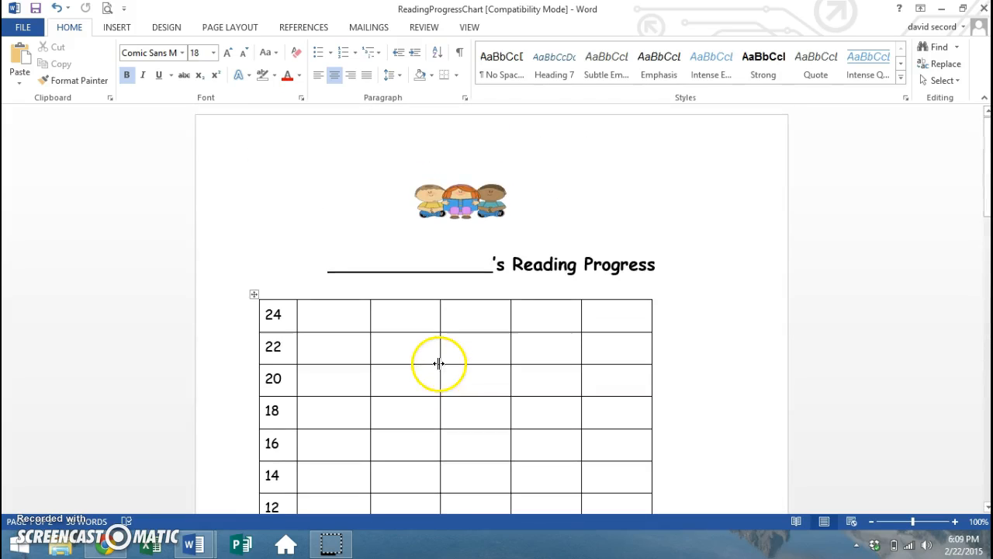
# - Minimize Word and bring back the Reading Progress Chart Google Doc, scrolling through it
pyautogui.click(941, 9)
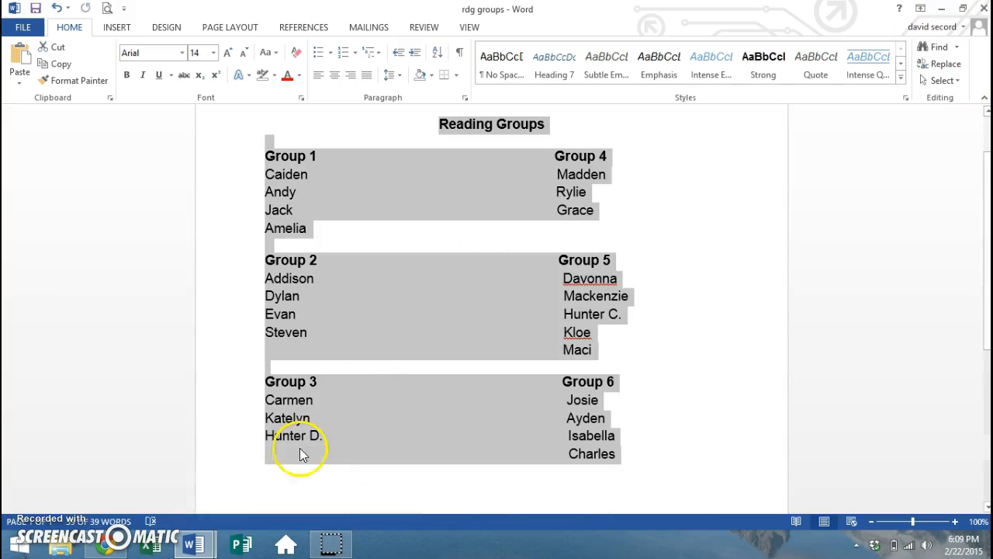
pyautogui.click(105, 545)
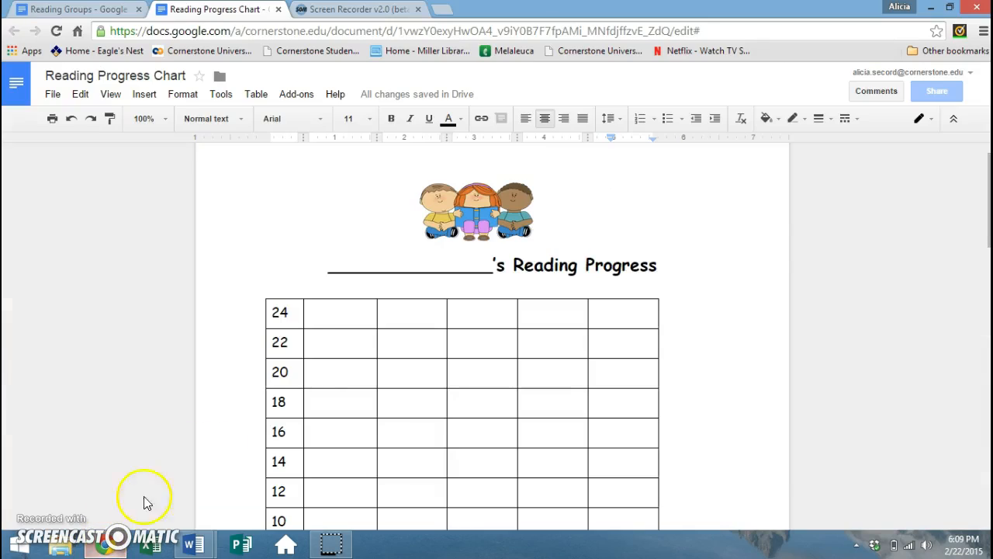
pyautogui.click(893, 388)
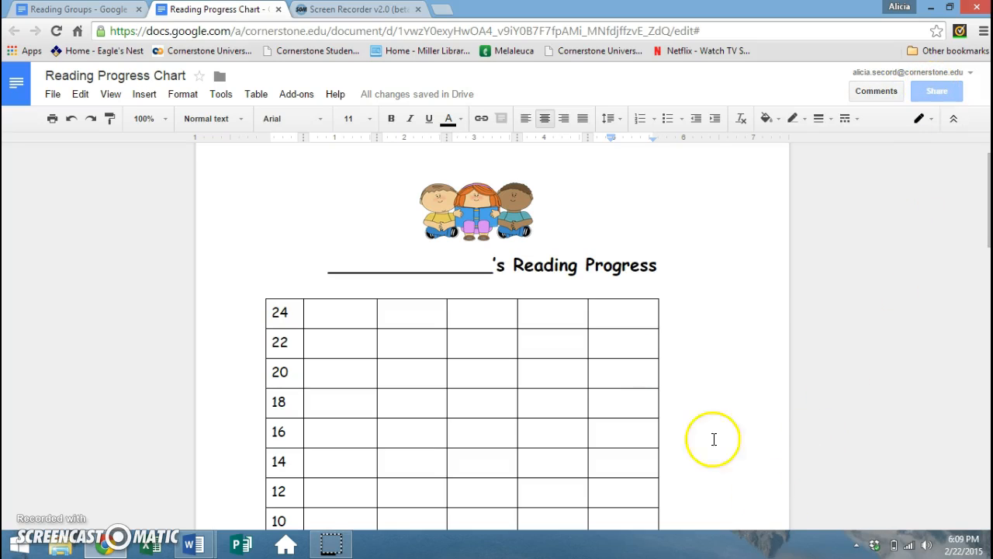
pyautogui.scroll(-4, 856, 289)
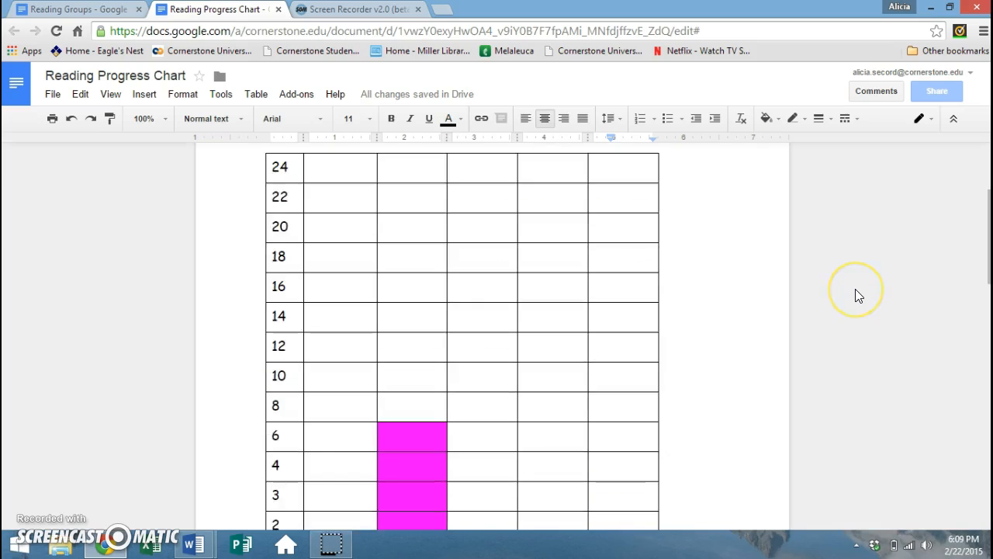
pyautogui.scroll(-3, 855, 290)
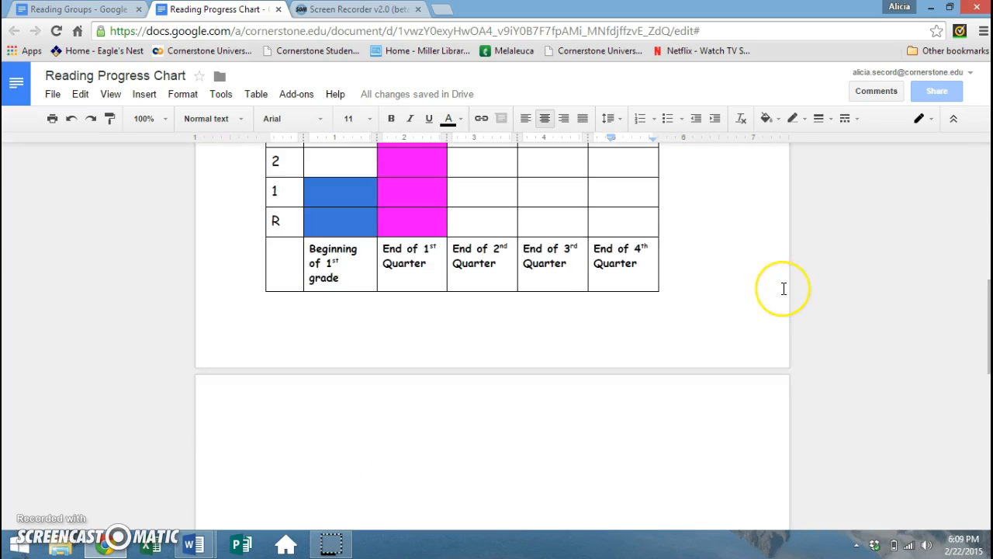
pyautogui.scroll(2, 781, 288)
pyautogui.scroll(5, 783, 289)
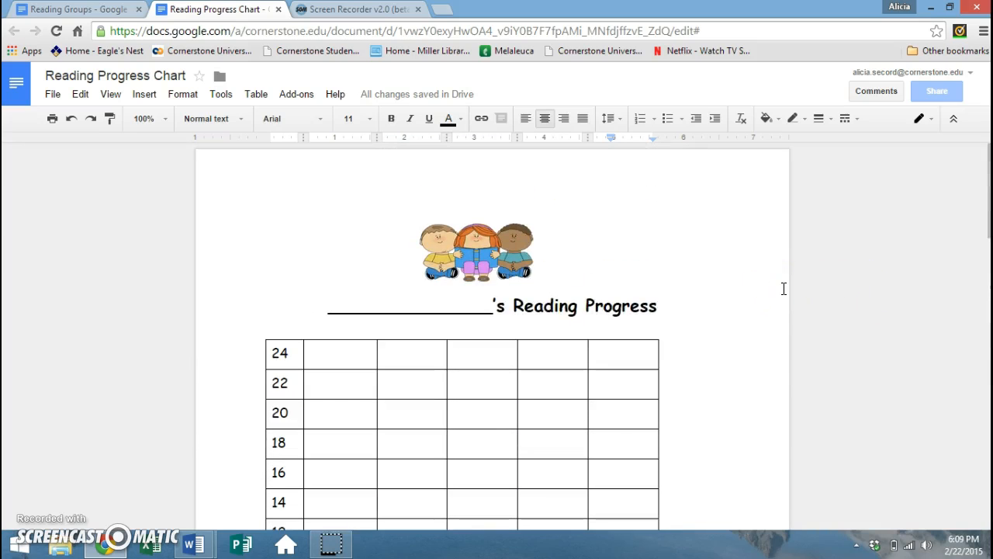